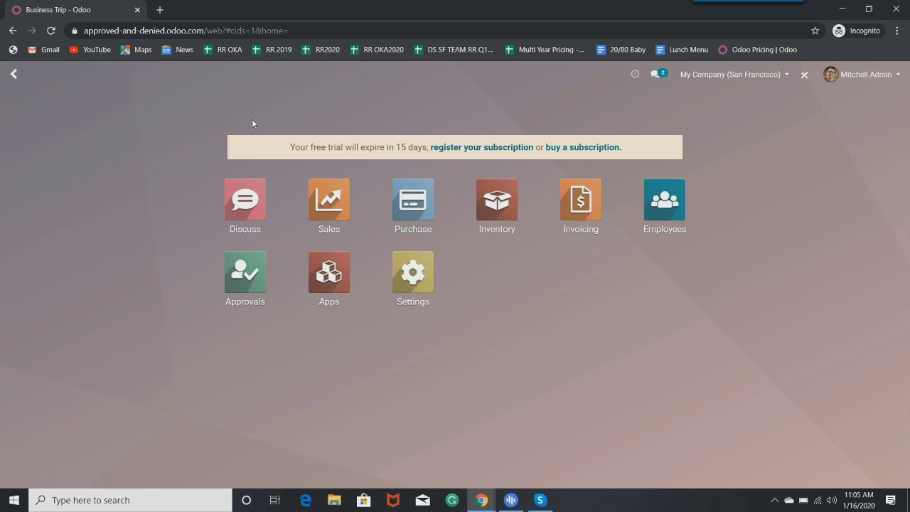
# - Open the Approvals Types list under Configuration and start a new approval type
pyautogui.click(243, 265)
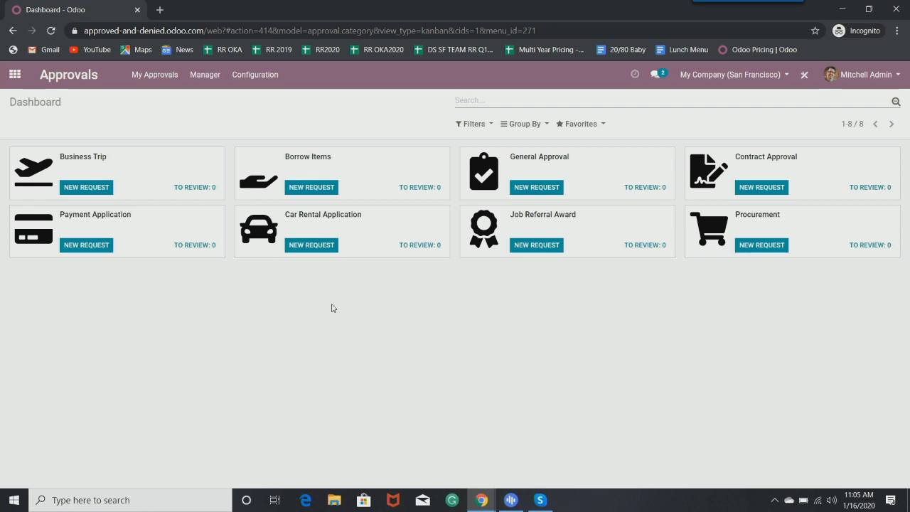
pyautogui.click(255, 75)
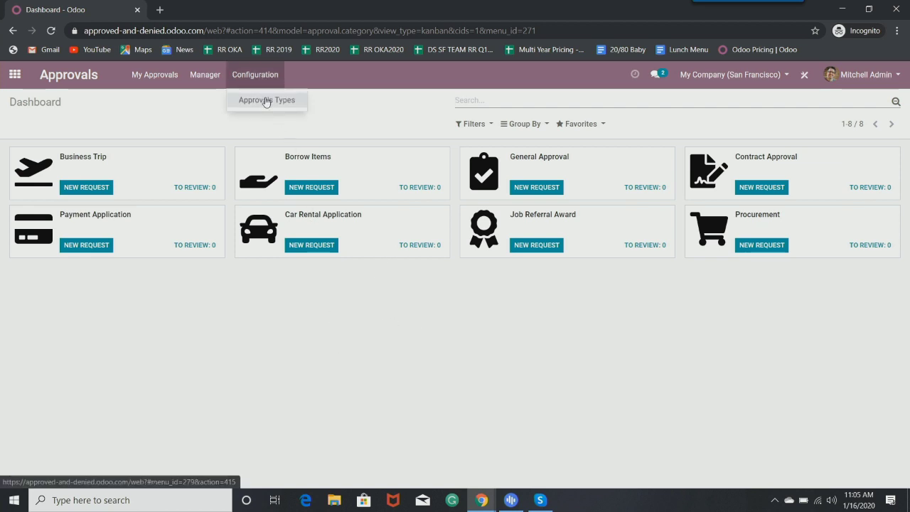
pyautogui.click(265, 101)
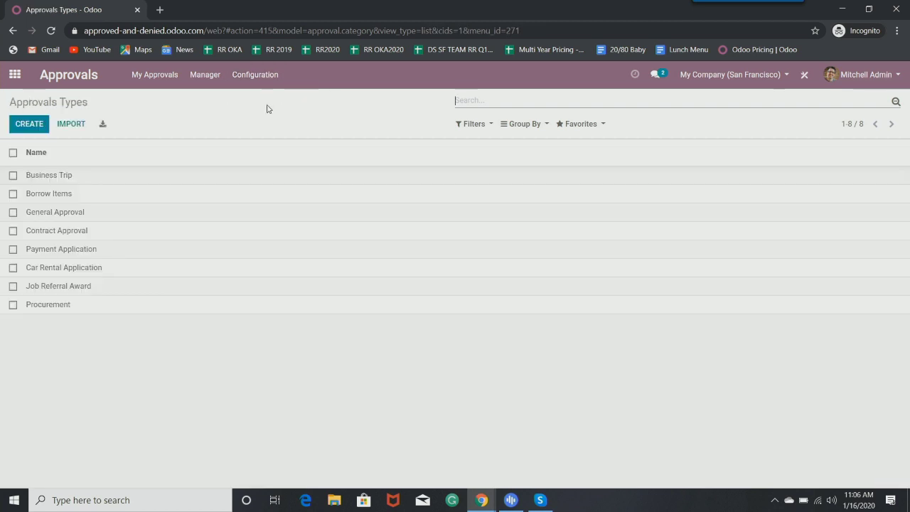
pyautogui.click(16, 122)
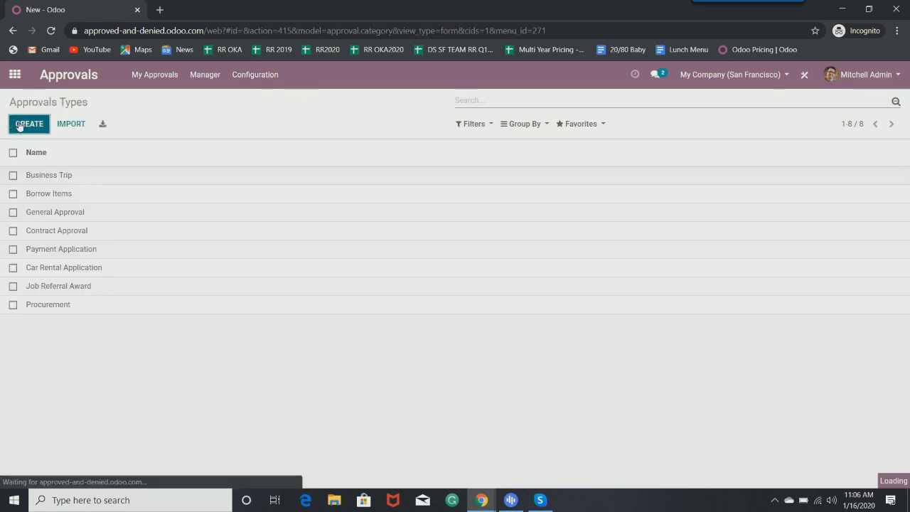
# - Name the new approval type 'Purchasing' with the description 'Purchasing from Vendors'
pyautogui.scroll(-1, 30, 144)
pyautogui.scroll(1, 299, 175)
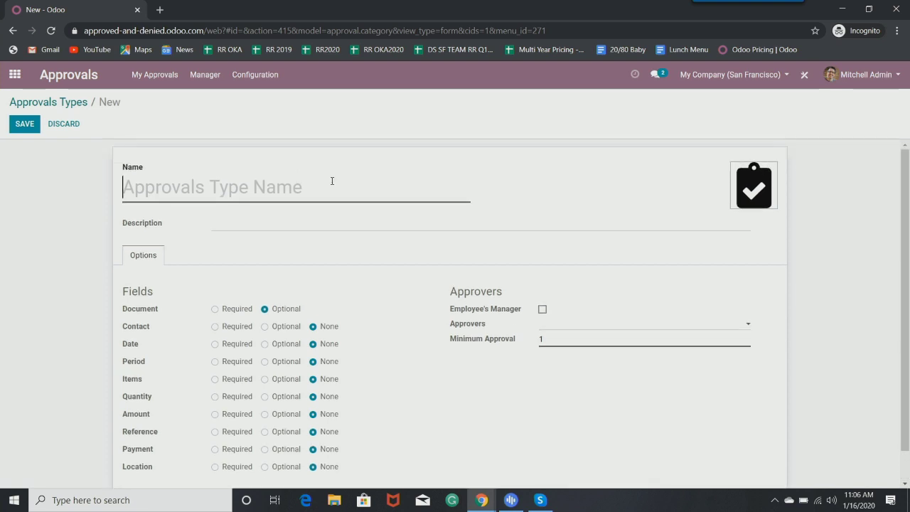
pyautogui.write('Purchasing')
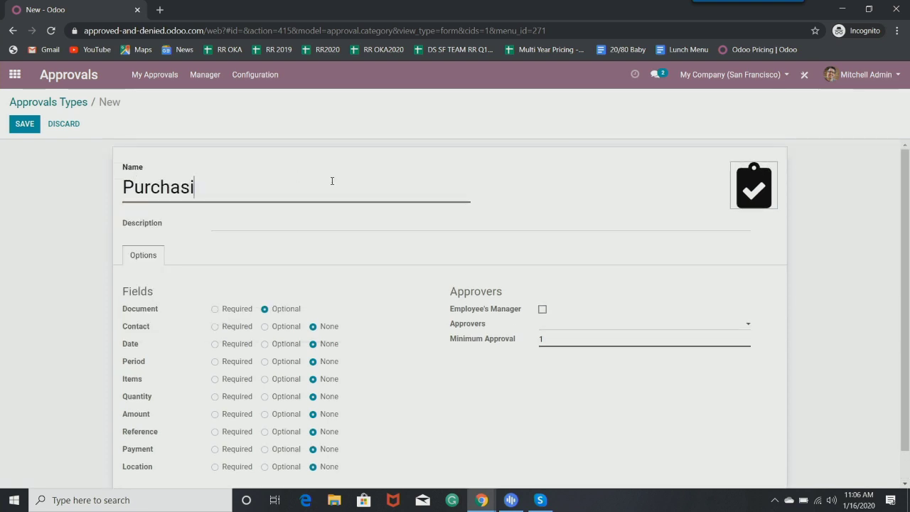
pyautogui.click(307, 219)
pyautogui.write('Purh')
pyautogui.write('hasing')
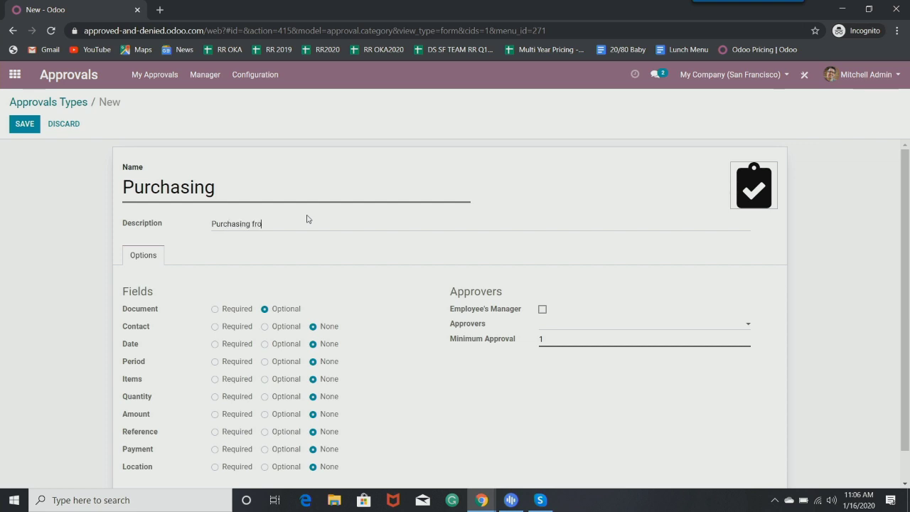
pyautogui.write(' from Vendors')
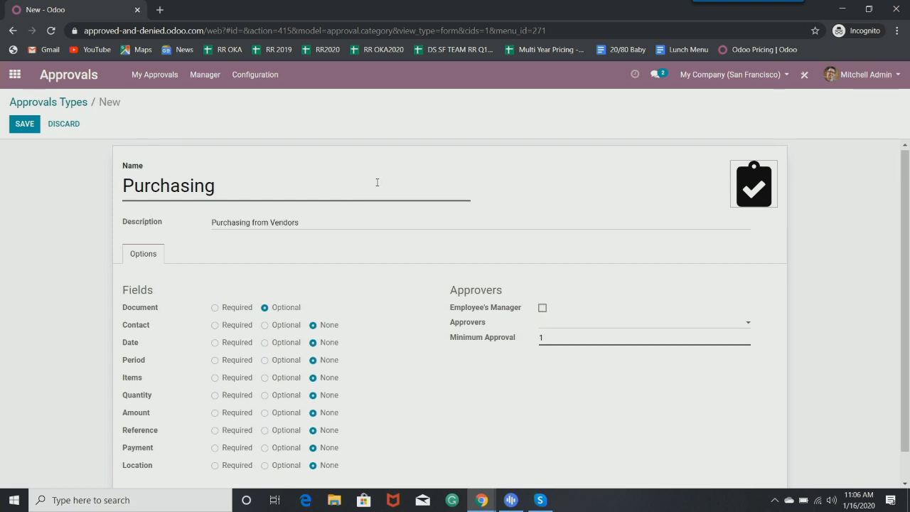
pyautogui.scroll(-1, 376, 180)
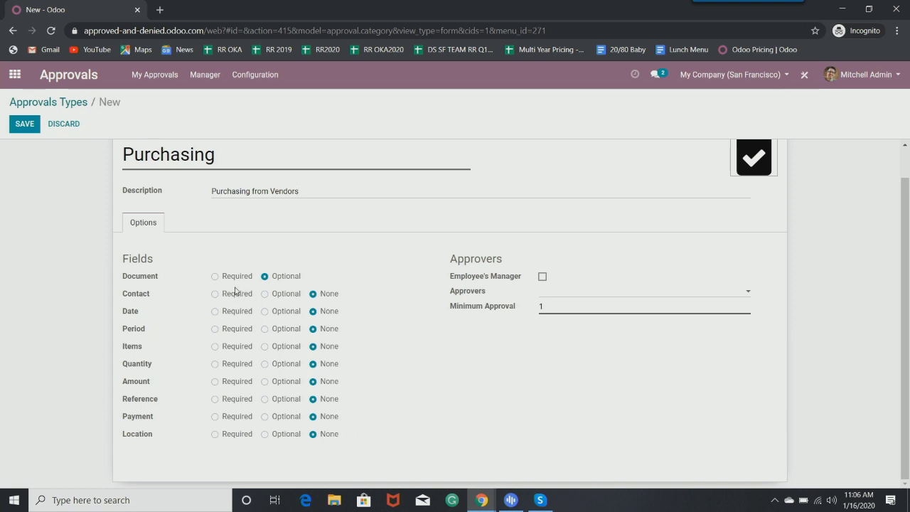
# - Set Document, Contact, Date, Period, Items, Quantity, Amount, Reference, Payment and Location to Required
pyautogui.click(215, 277)
pyautogui.click(215, 294)
pyautogui.click(214, 311)
pyautogui.click(215, 328)
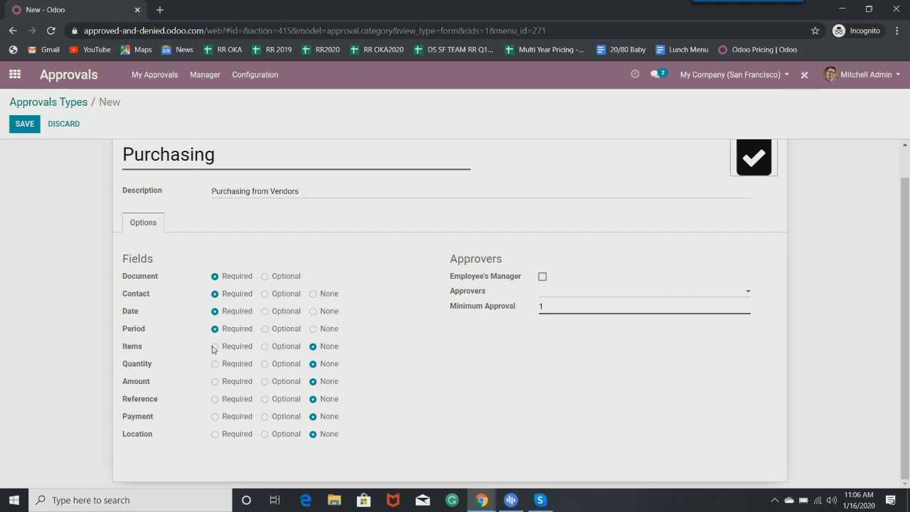
pyautogui.click(215, 346)
pyautogui.click(215, 364)
pyautogui.moveTo(214, 381); pyautogui.dragTo(217, 374)
pyautogui.click(215, 381)
pyautogui.click(215, 399)
pyautogui.click(215, 417)
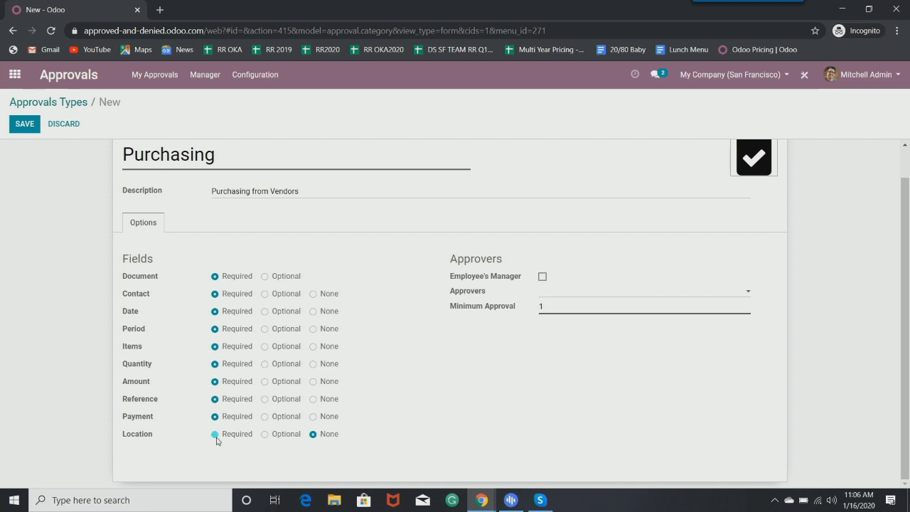
pyautogui.click(215, 434)
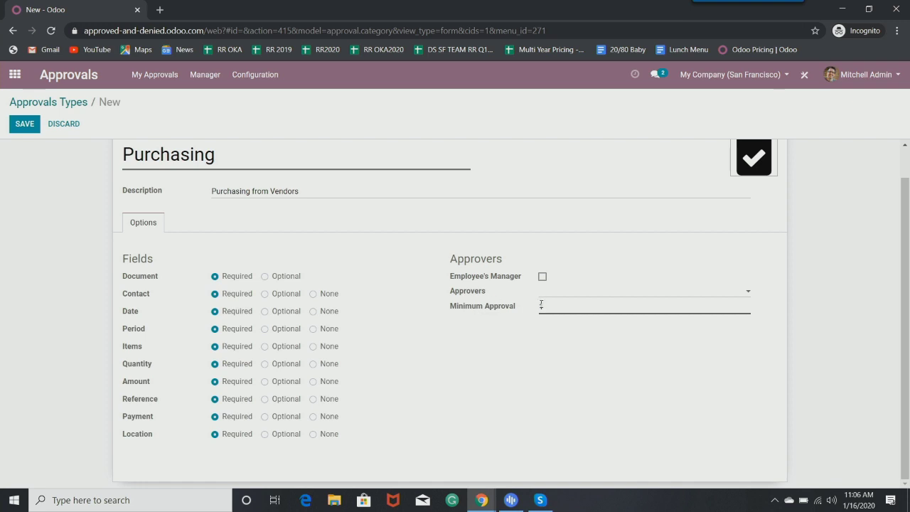
# - Add the admin user as approver and save the Purchasing approval type
pyautogui.click(587, 292)
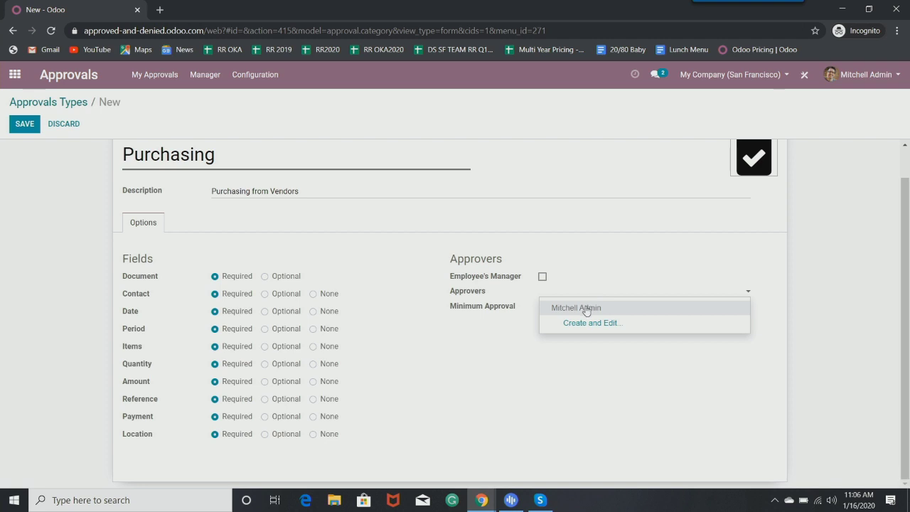
pyautogui.click(586, 309)
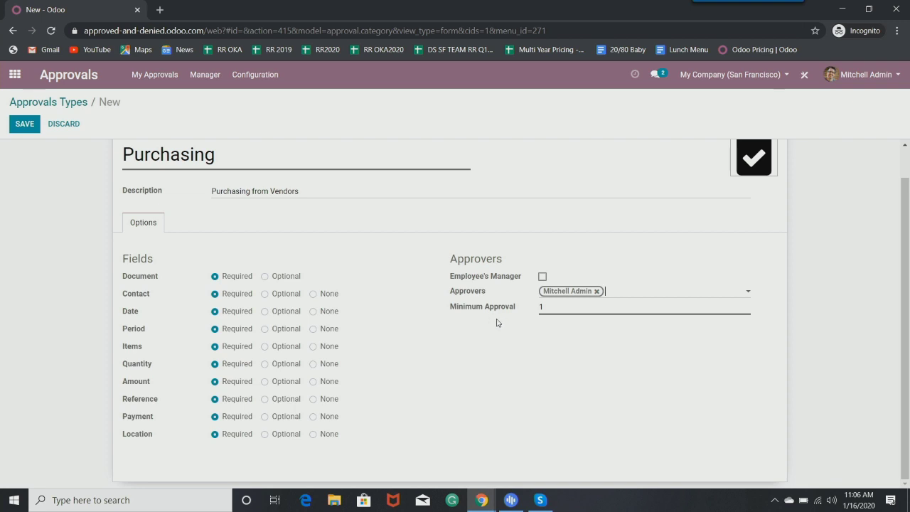
pyautogui.click(25, 125)
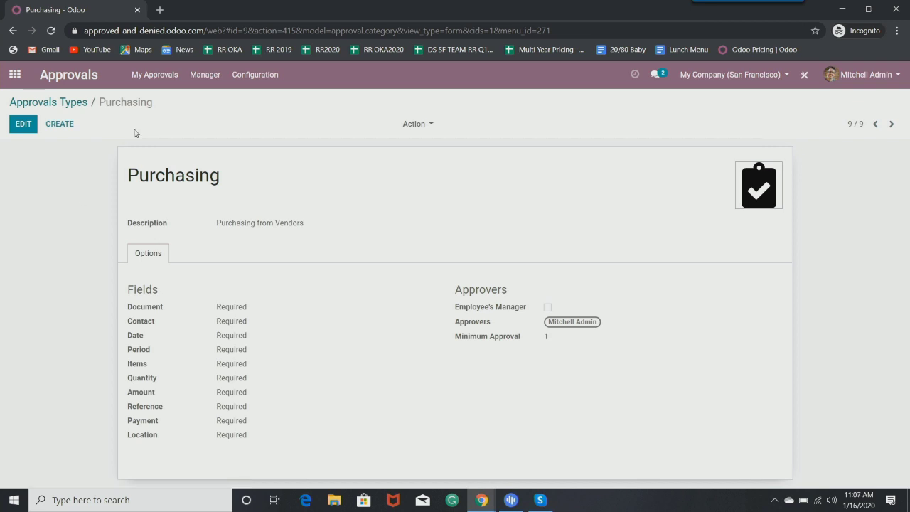
# - Go back to the Approvals dashboard and start a new Purchasing request
pyautogui.click(67, 104)
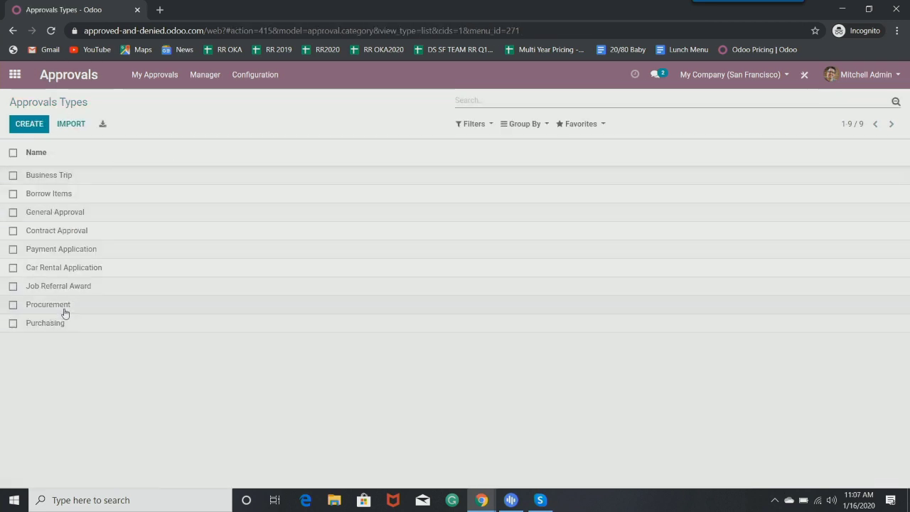
pyautogui.click(72, 72)
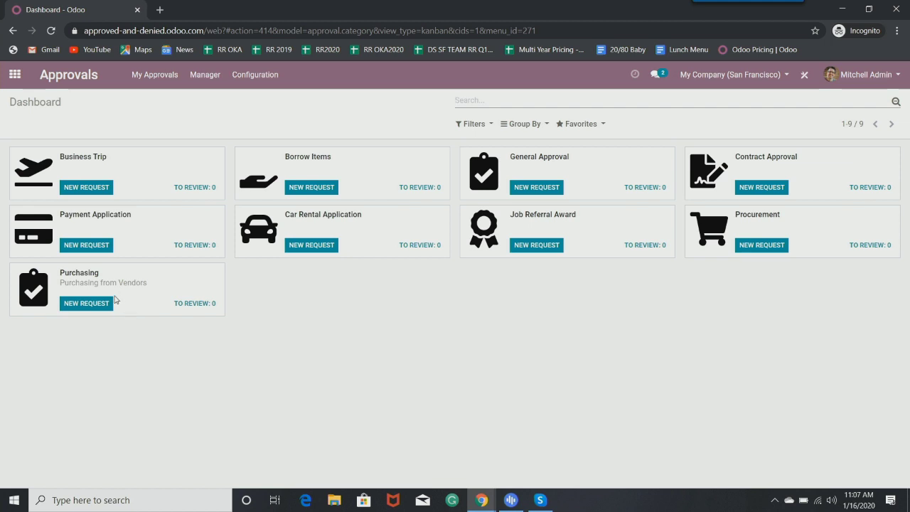
pyautogui.click(86, 304)
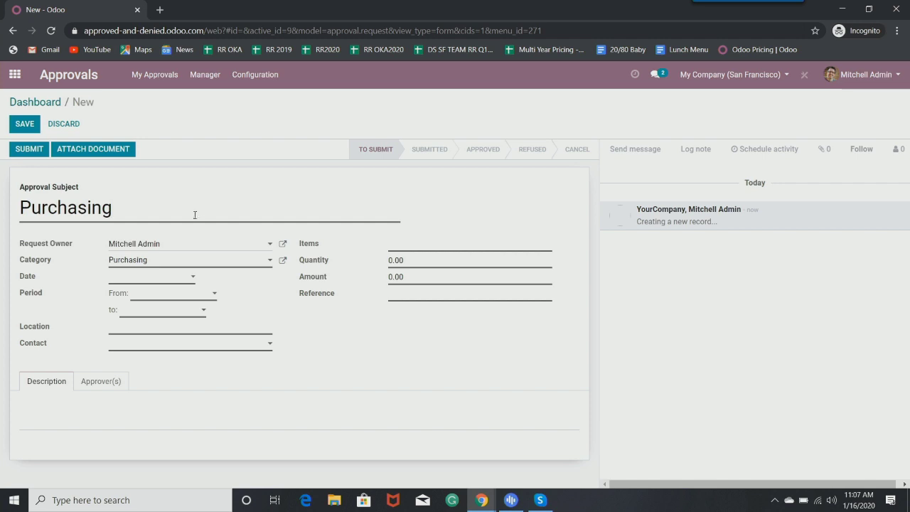
# - Set the request date to January 22 and the period from January 20 to January 23
pyautogui.click(172, 279)
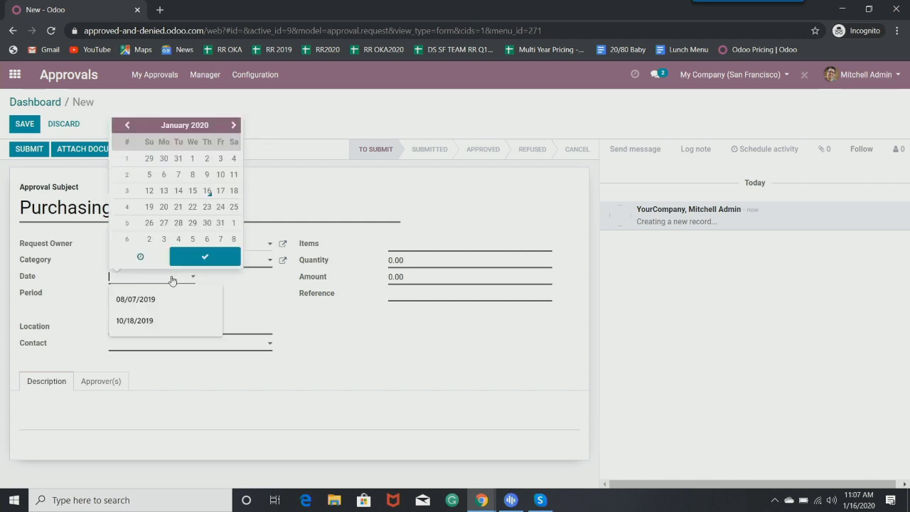
pyautogui.click(191, 212)
pyautogui.click(307, 339)
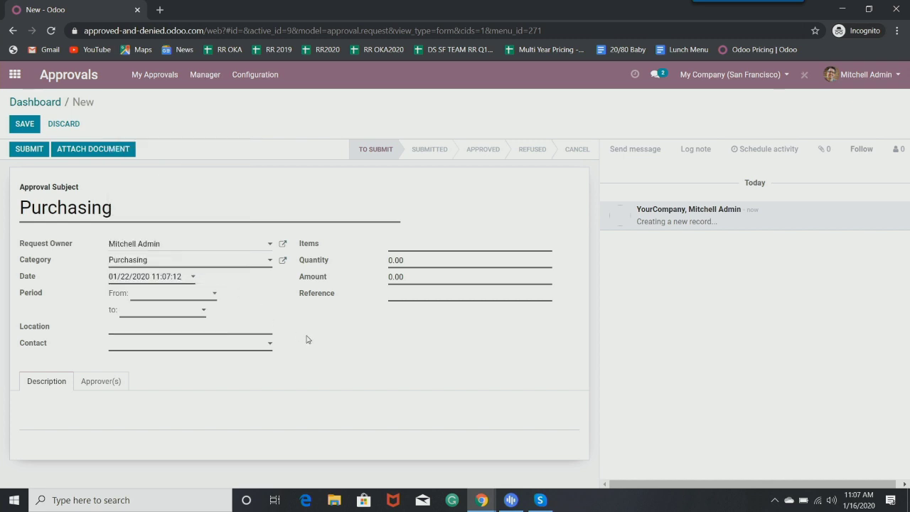
pyautogui.click(141, 301)
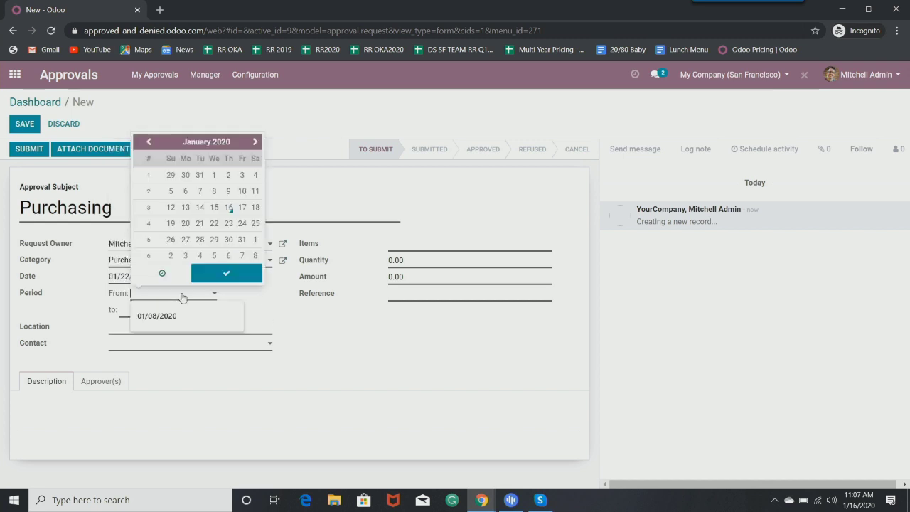
pyautogui.click(185, 223)
pyautogui.press('Tab')
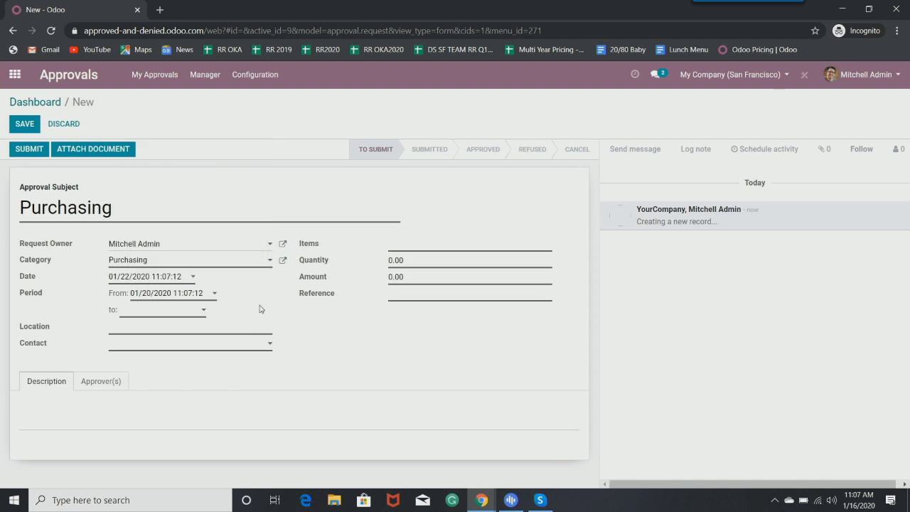
pyautogui.click(190, 314)
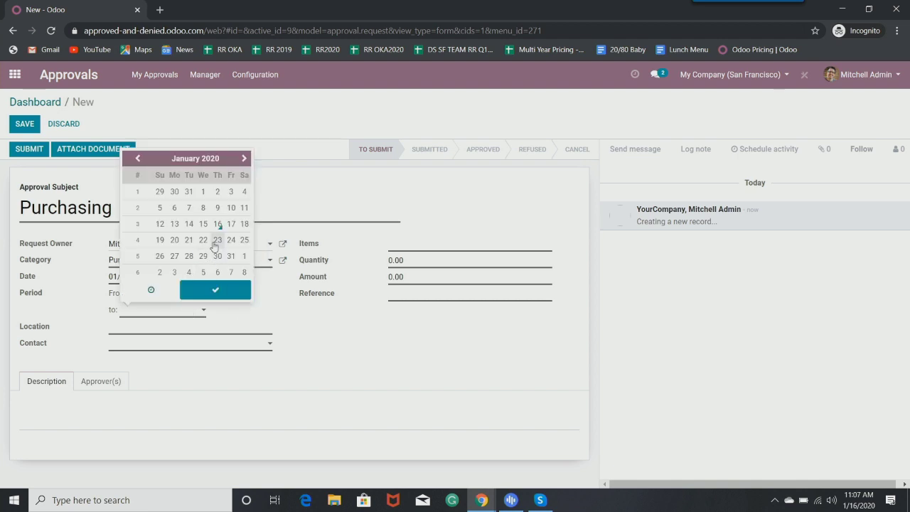
pyautogui.click(215, 245)
pyautogui.click(280, 345)
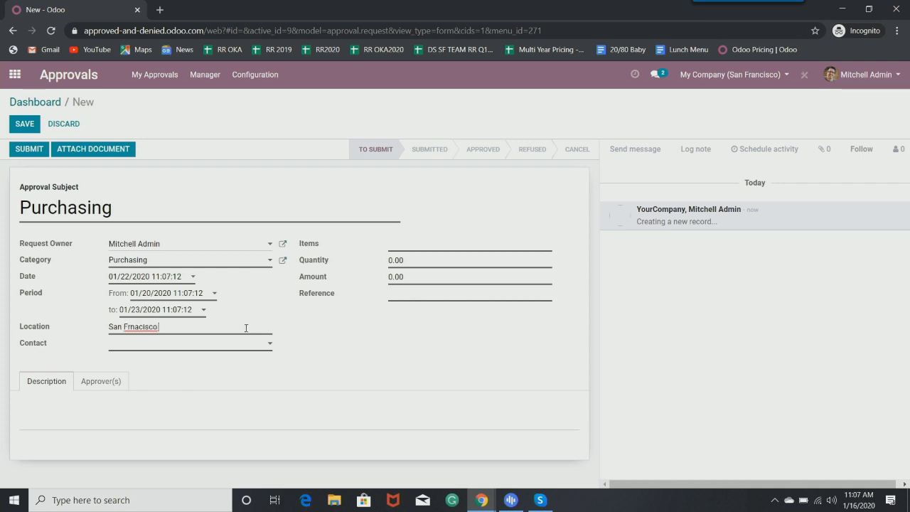
# - Correct the location to San Francisco, choose contact Azure Interior, enter quantity 10, and save
pyautogui.rightClick(142, 327)
pyautogui.click(155, 345)
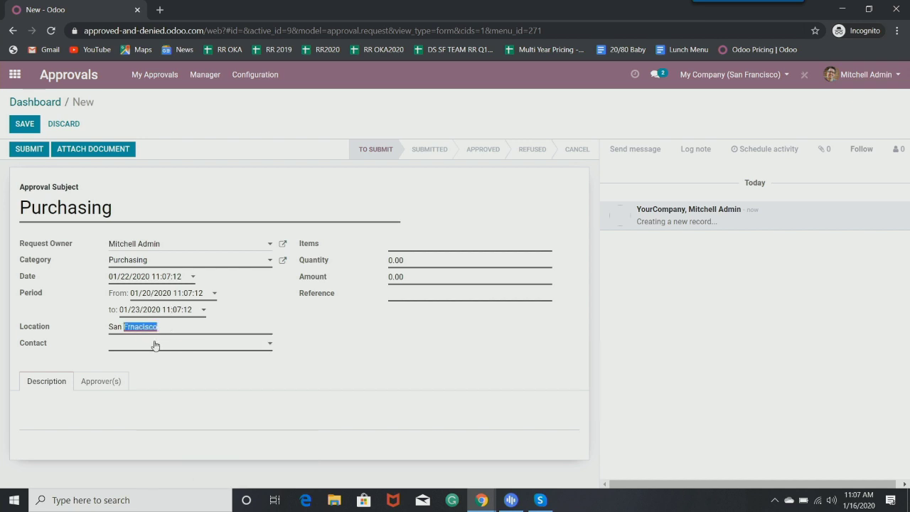
pyautogui.click(154, 351)
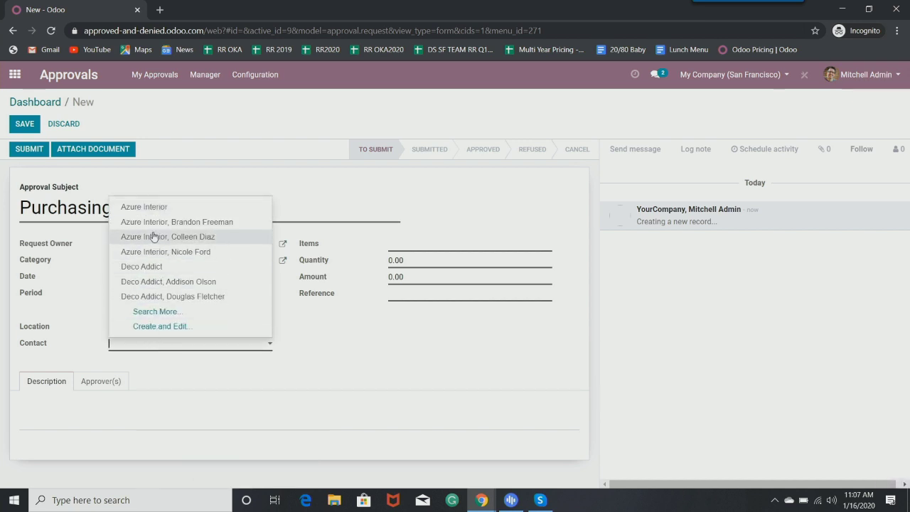
pyautogui.click(132, 206)
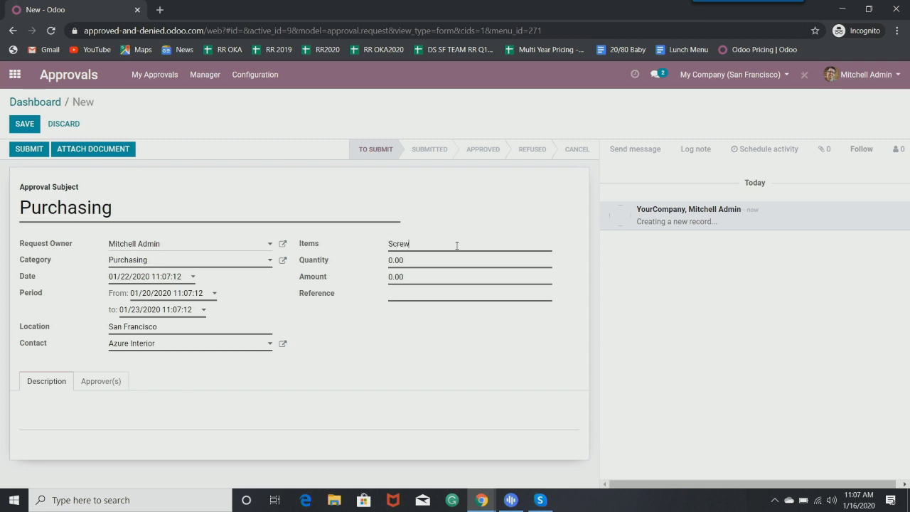
pyautogui.press('Tab')
pyautogui.write('10')
pyautogui.press('Tab')
pyautogui.click(24, 124)
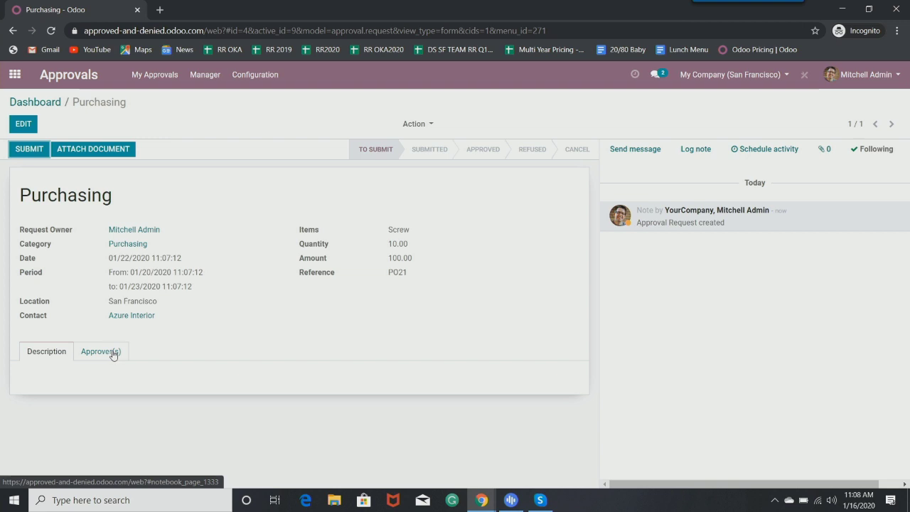
# - Attach the OKA image to the Purchasing request and submit it for approval
pyautogui.click(31, 152)
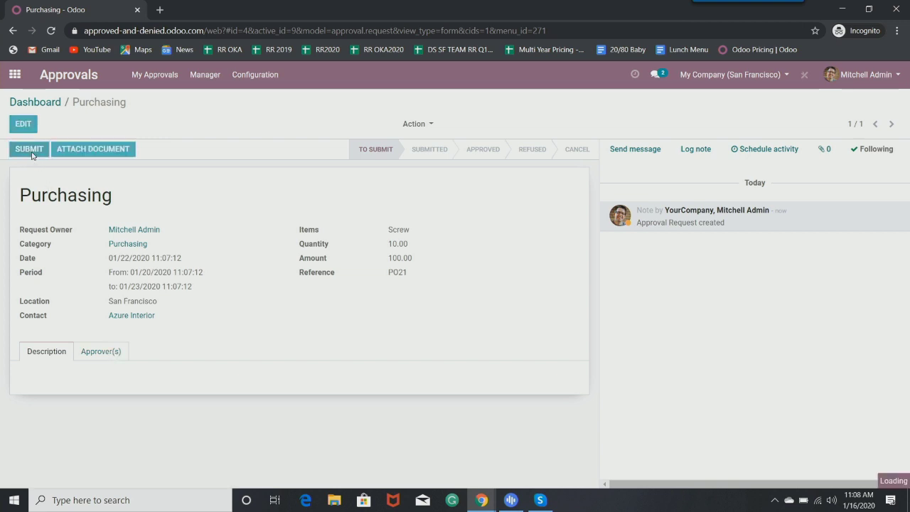
pyautogui.click(282, 159)
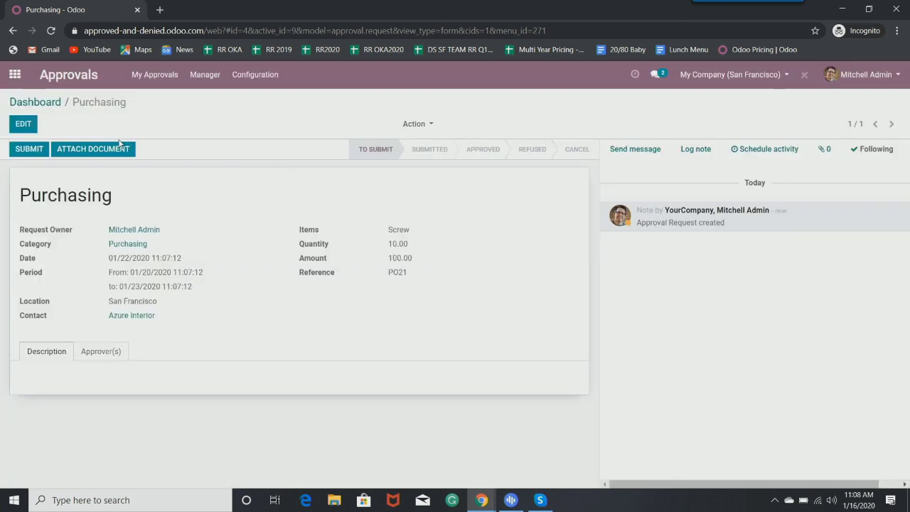
pyautogui.click(120, 150)
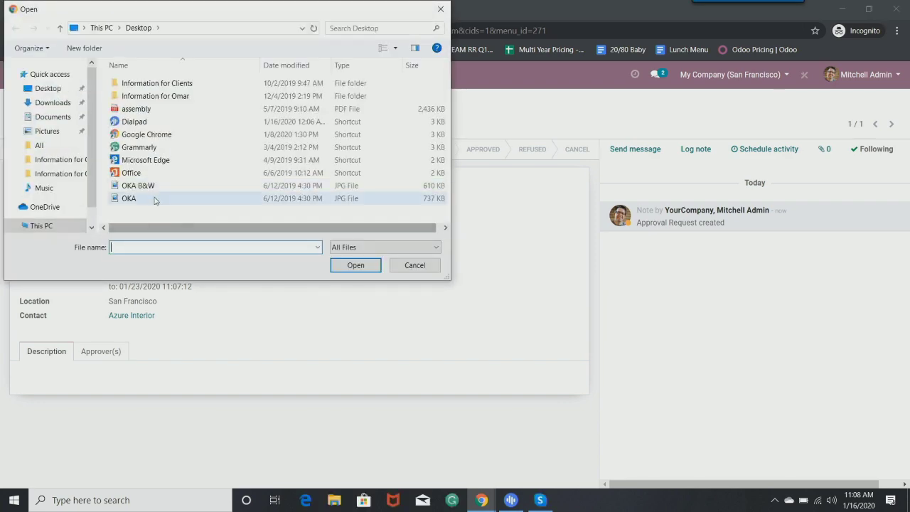
pyautogui.click(154, 201)
pyautogui.click(355, 264)
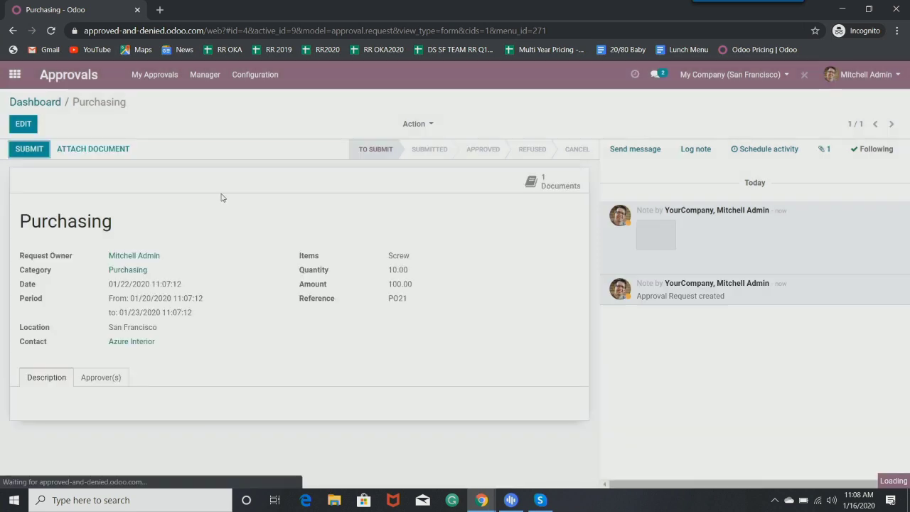
pyautogui.click(33, 153)
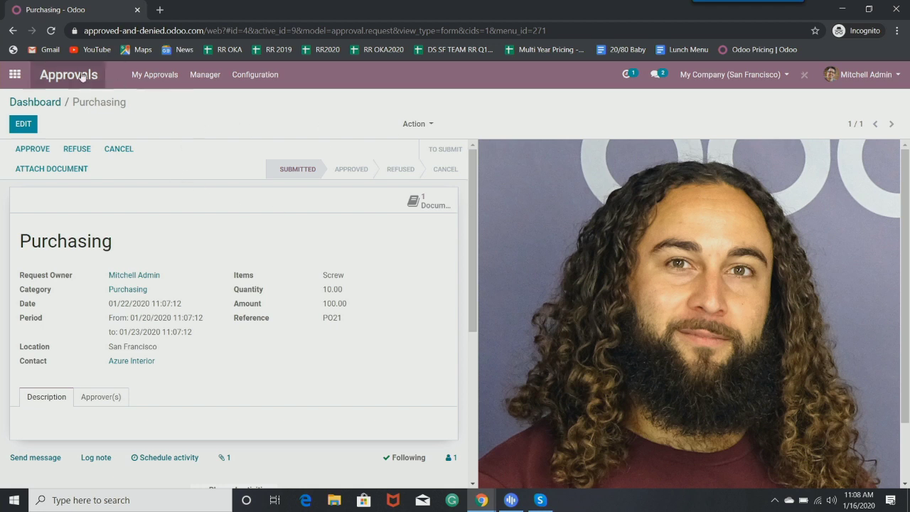
# - Approve the Purchasing request from today's activities and return to the dashboard
pyautogui.click(637, 82)
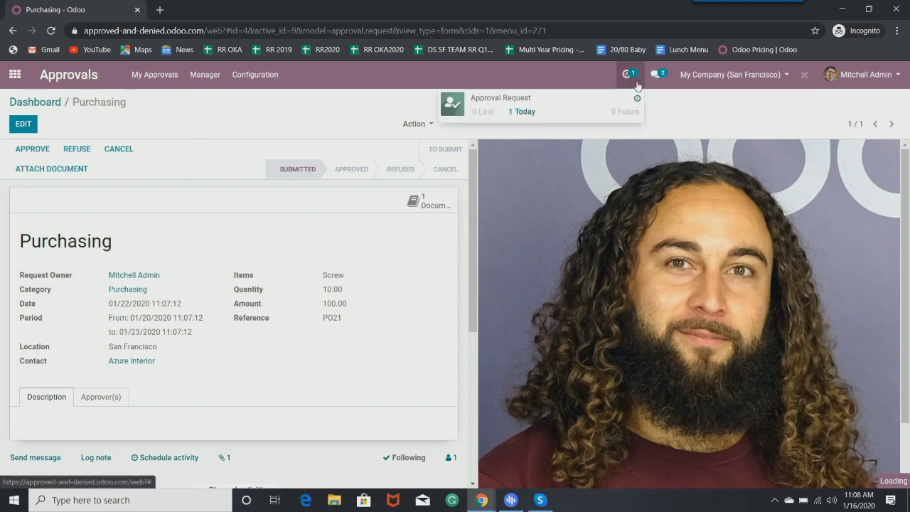
pyautogui.click(517, 111)
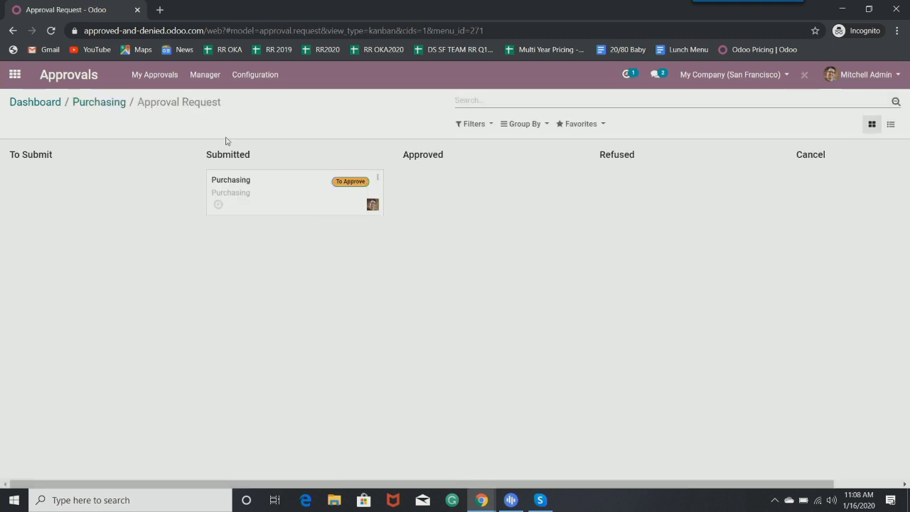
pyautogui.click(341, 198)
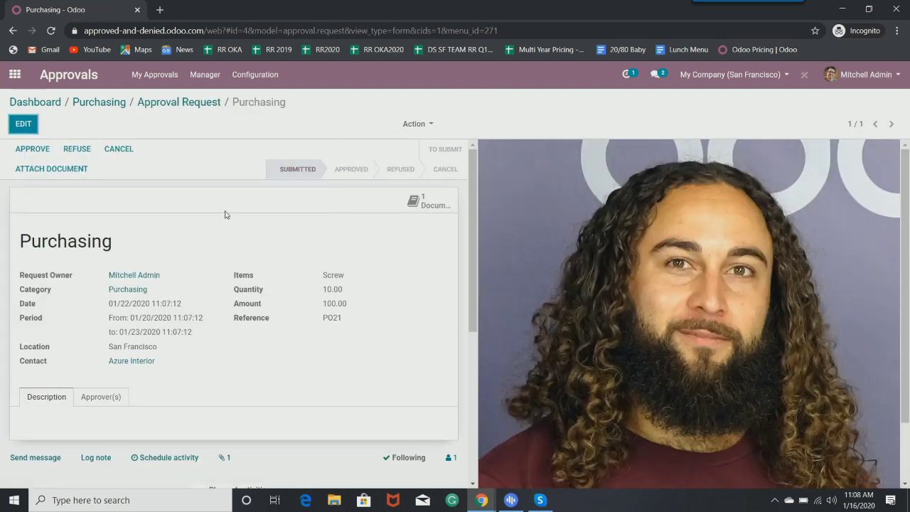
pyautogui.click(27, 149)
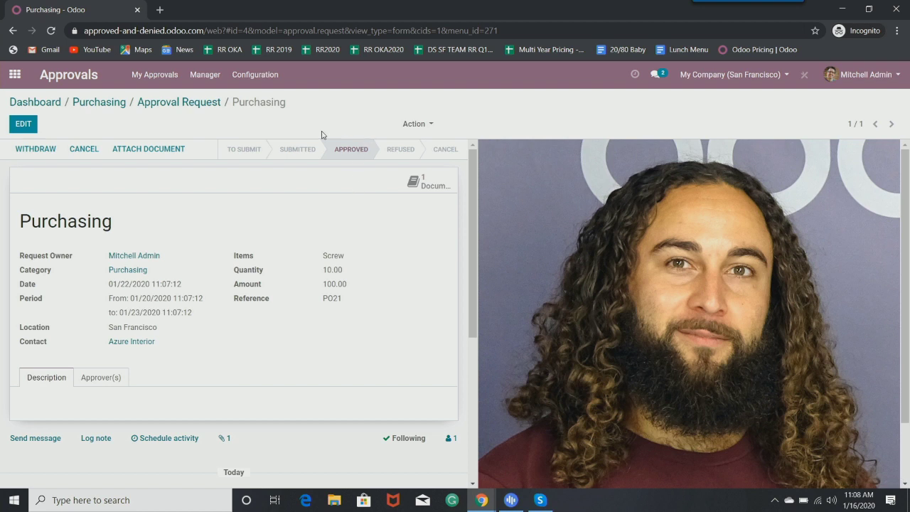
pyautogui.scroll(-4, 220, 221)
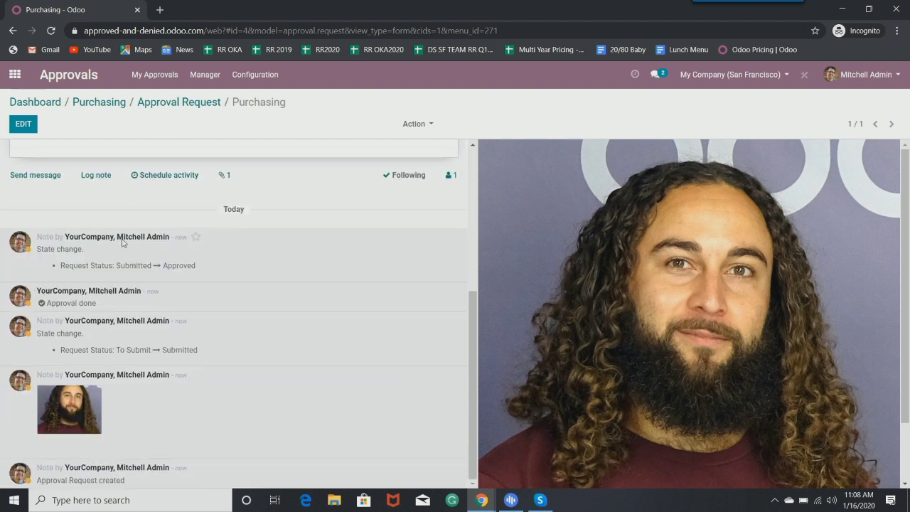
pyautogui.scroll(1, 158, 256)
pyautogui.scroll(-1, 159, 262)
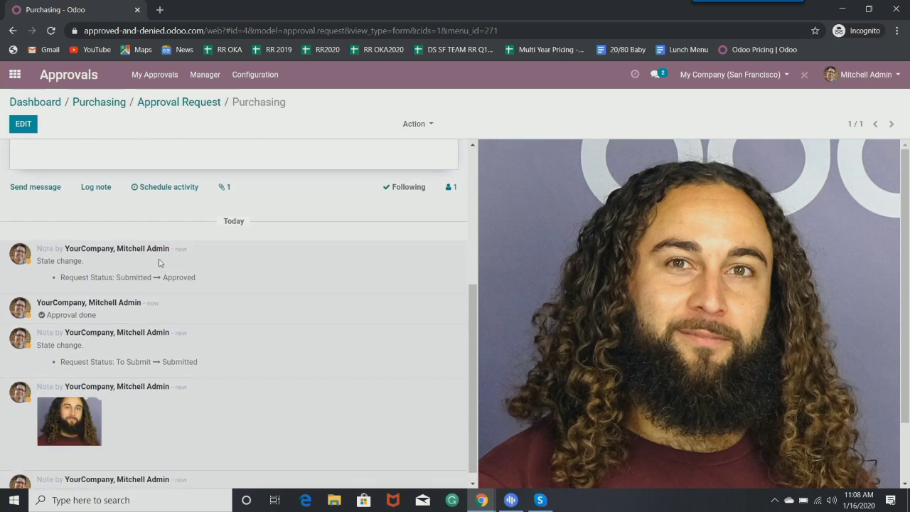
pyautogui.scroll(5, 138, 345)
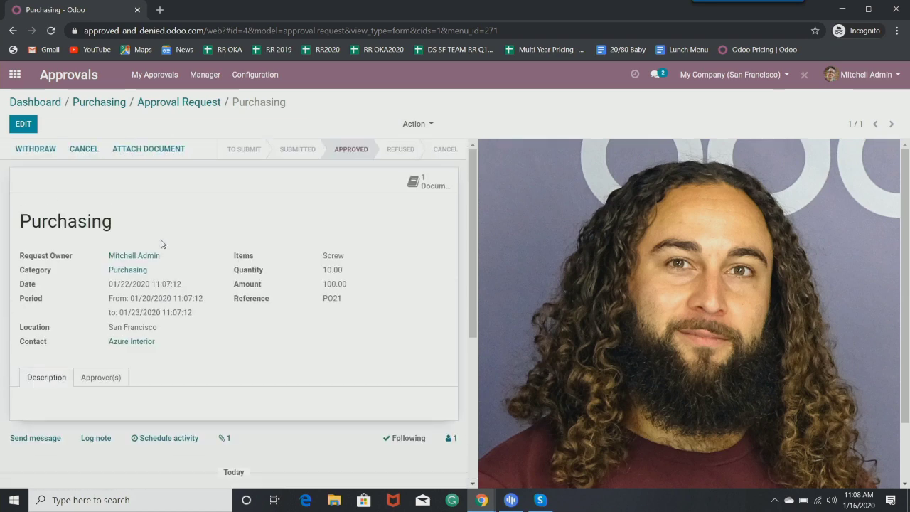
pyautogui.click(39, 102)
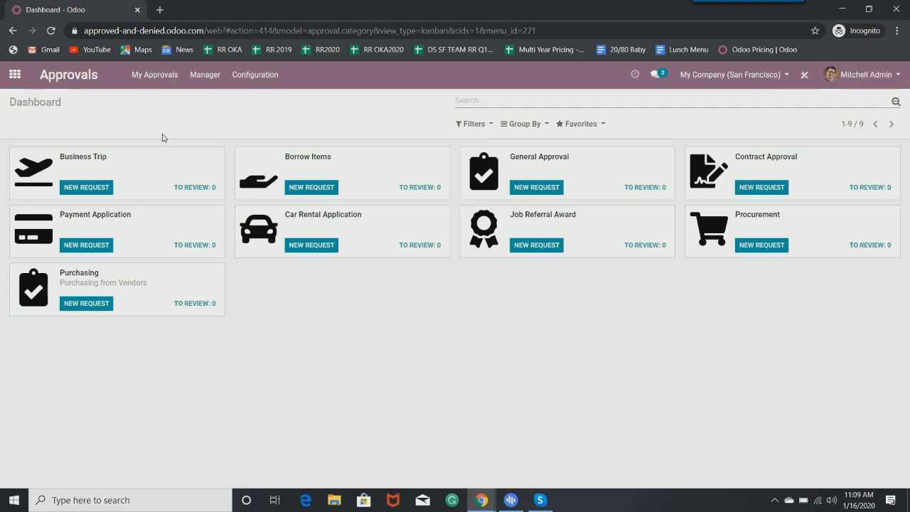
# - Open the Purchasing approval type from Approvals Types in the Studio form editor
pyautogui.click(256, 75)
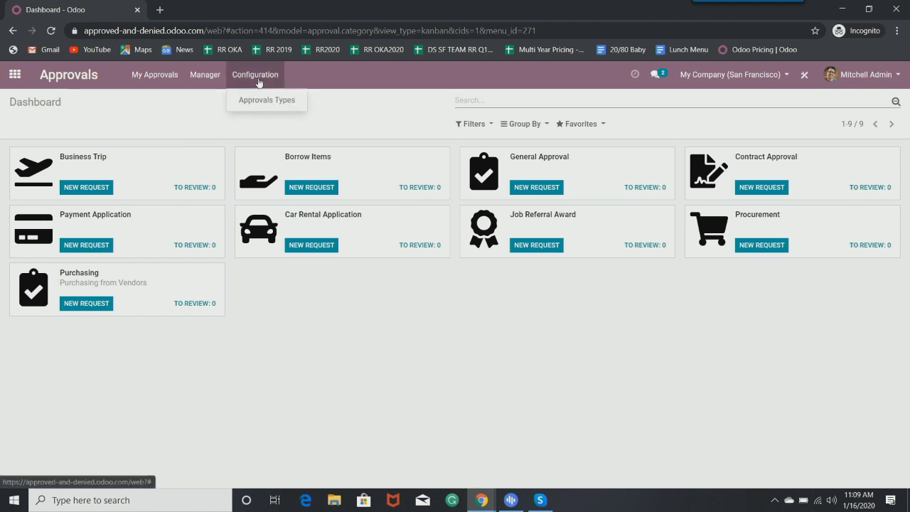
pyautogui.click(260, 100)
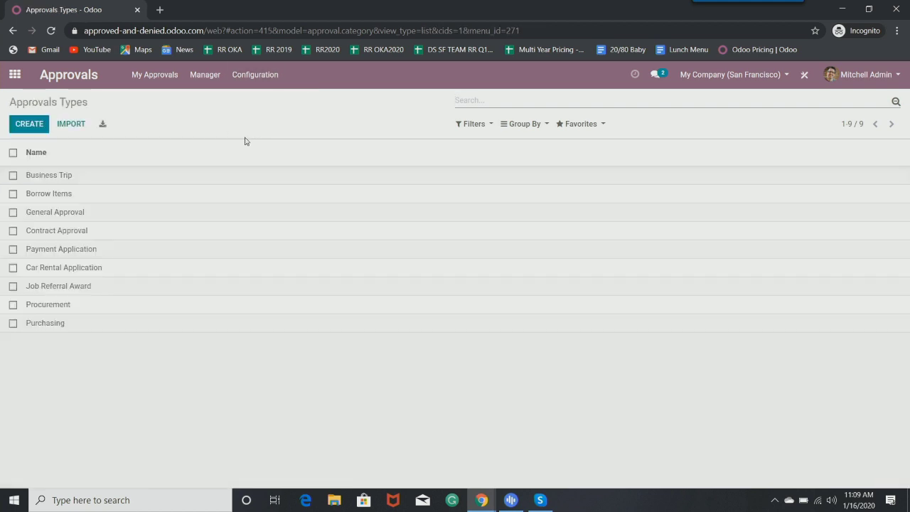
pyautogui.click(125, 324)
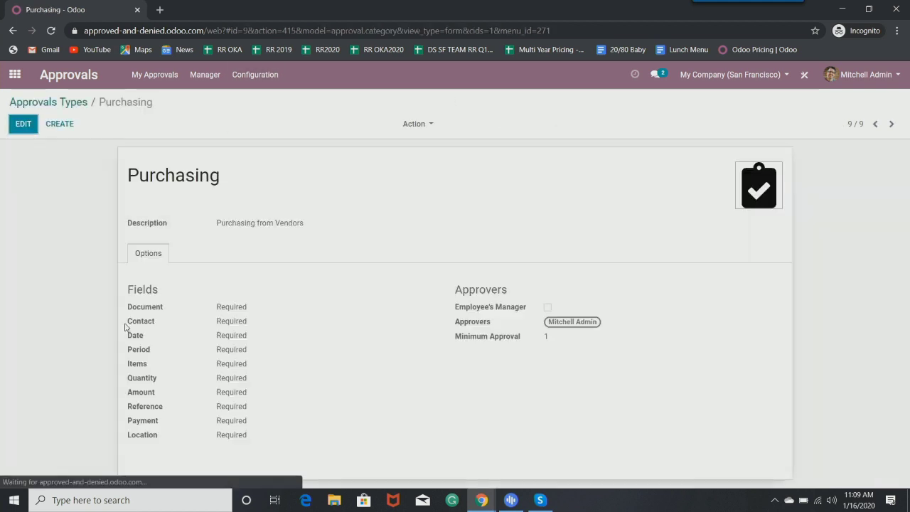
pyautogui.click(805, 77)
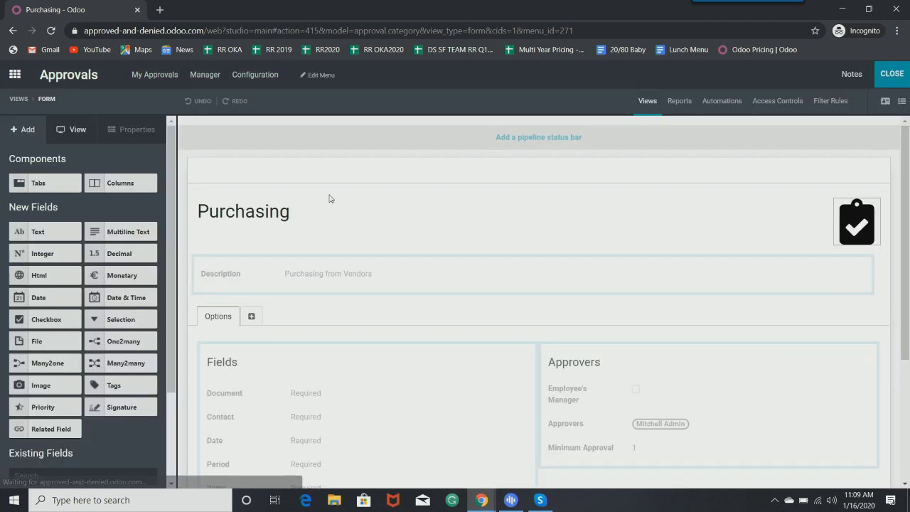
pyautogui.scroll(-3, 360, 209)
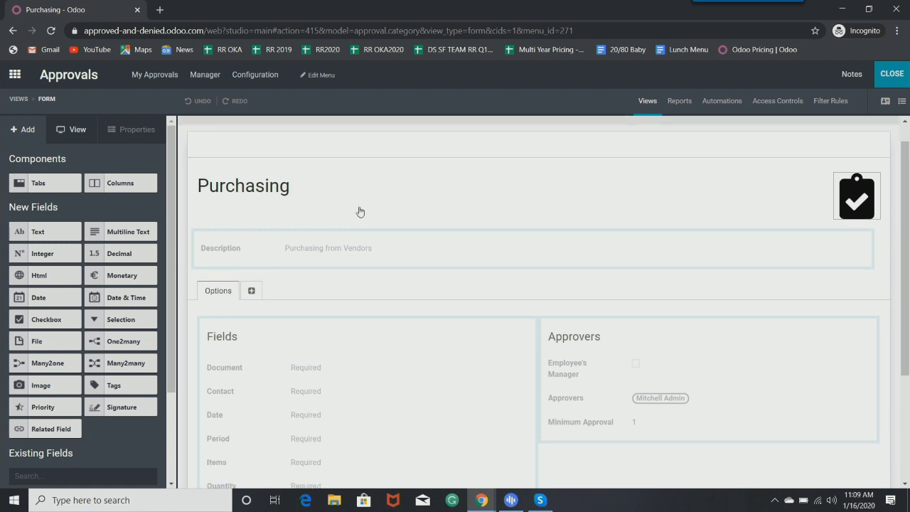
pyautogui.scroll(1, 408, 218)
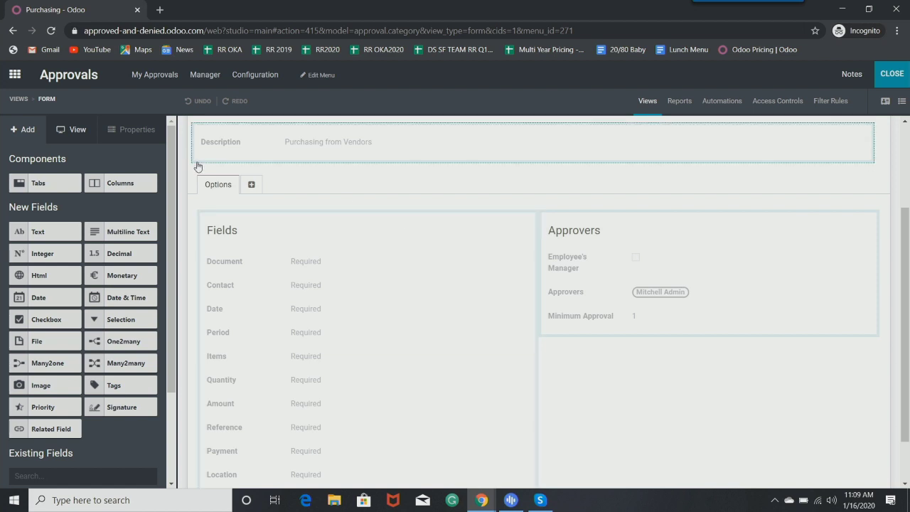
pyautogui.scroll(-1, 273, 213)
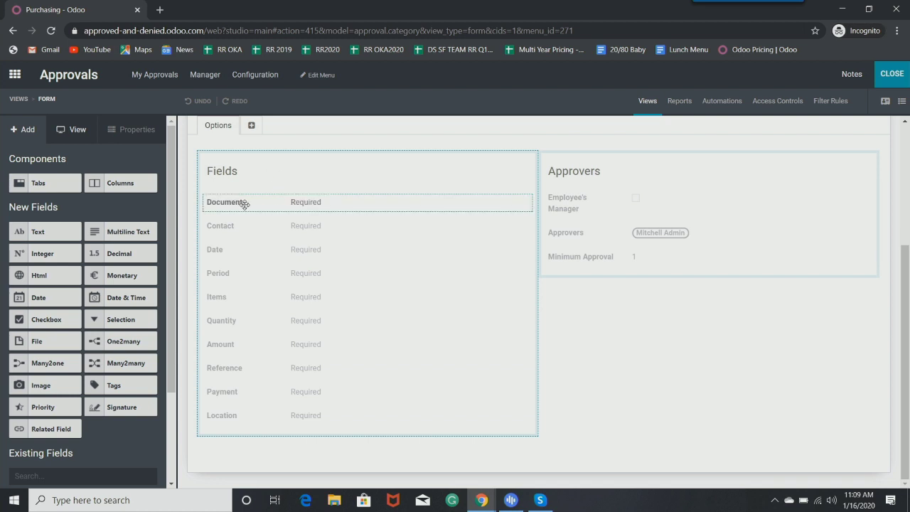
# - Add a text field atop the Fields group, label it PO#, and close Studio
pyautogui.moveTo(49, 231); pyautogui.dragTo(286, 193)
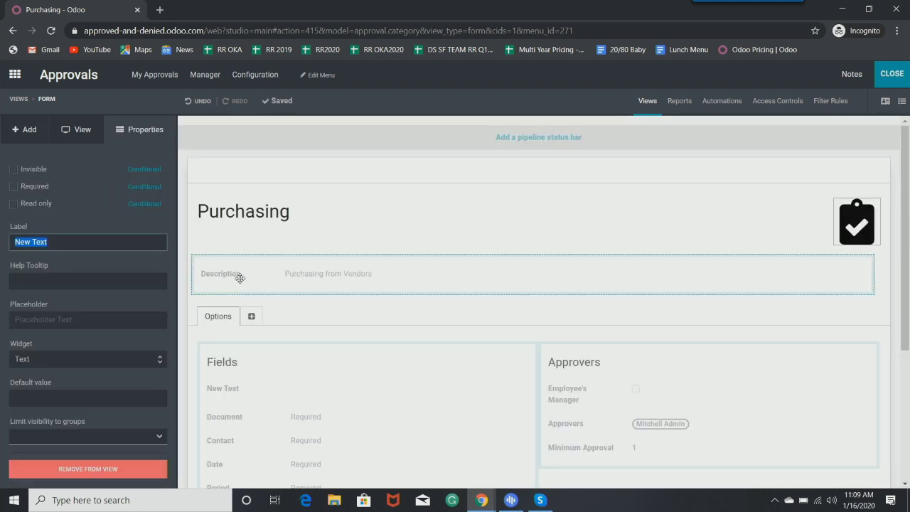
pyautogui.click(238, 388)
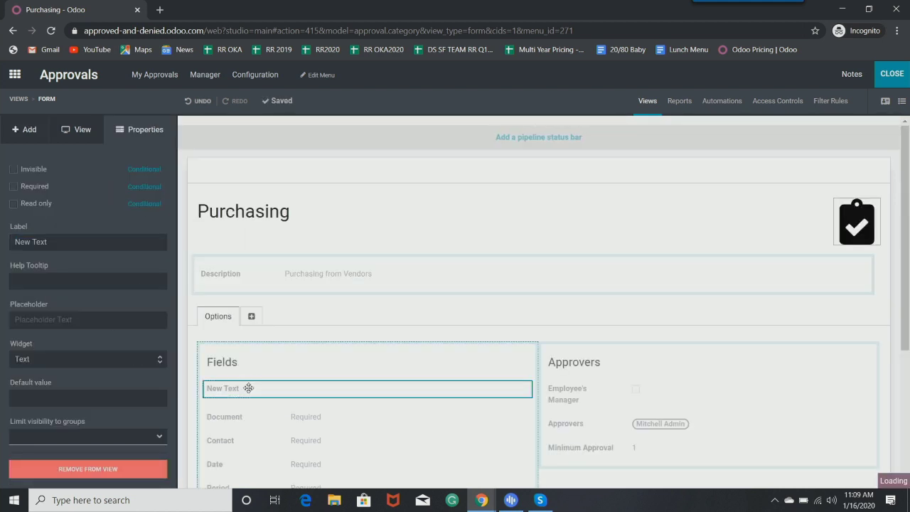
pyautogui.click(70, 241)
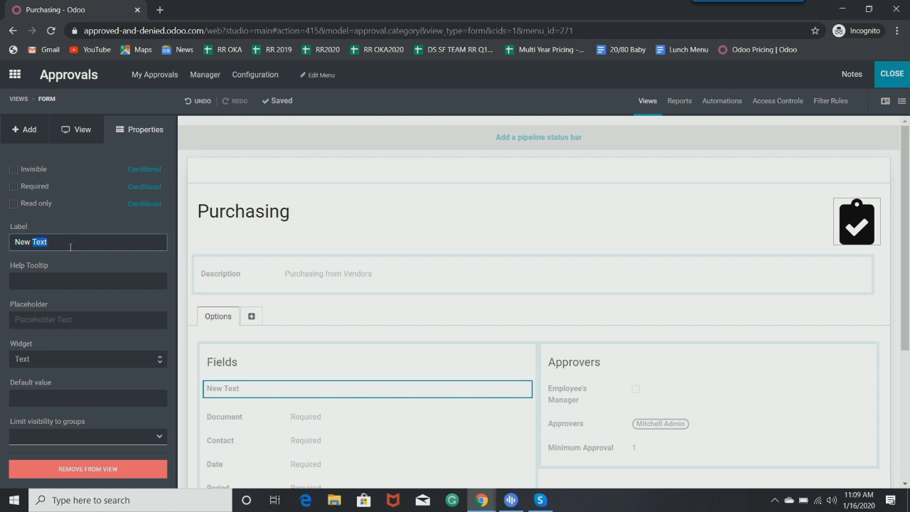
pyautogui.press('BackSpace')
pyautogui.press('Return')
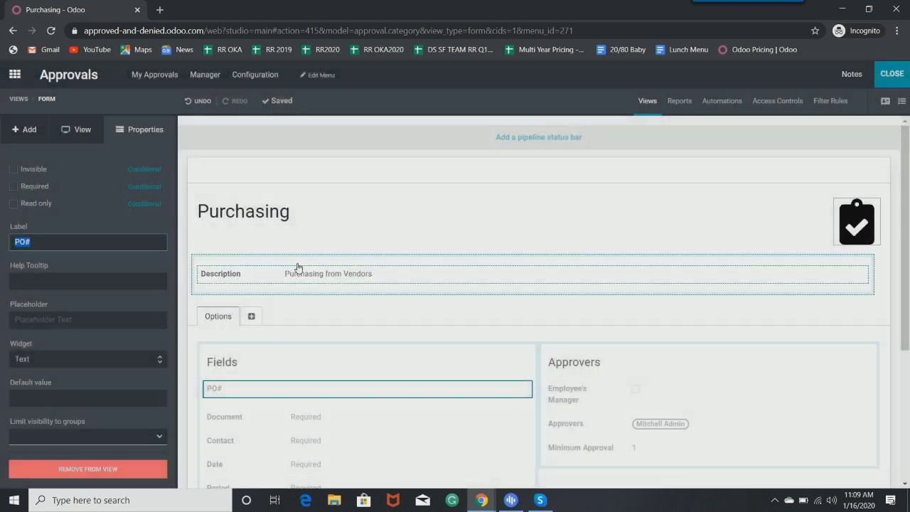
pyautogui.click(898, 77)
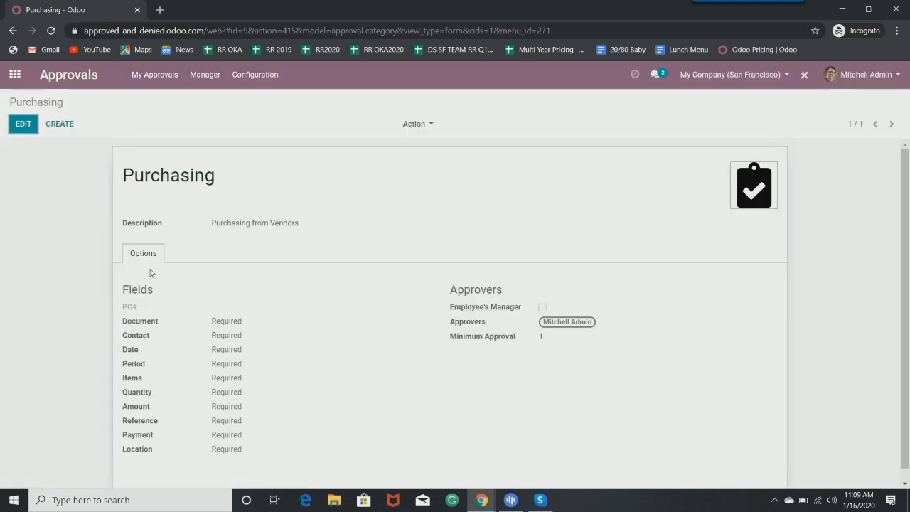
# - Check a new Purchasing request from the dashboard, then return to the dashboard
pyautogui.click(71, 77)
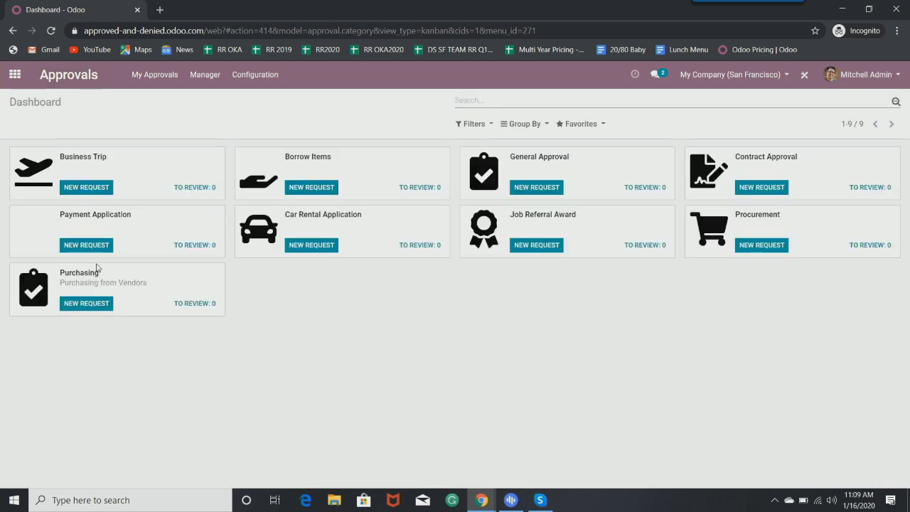
pyautogui.click(93, 299)
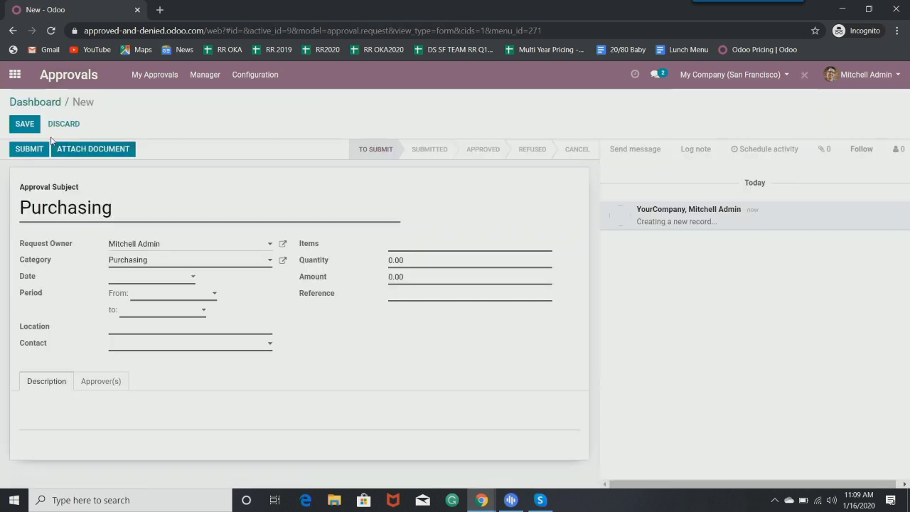
pyautogui.click(43, 101)
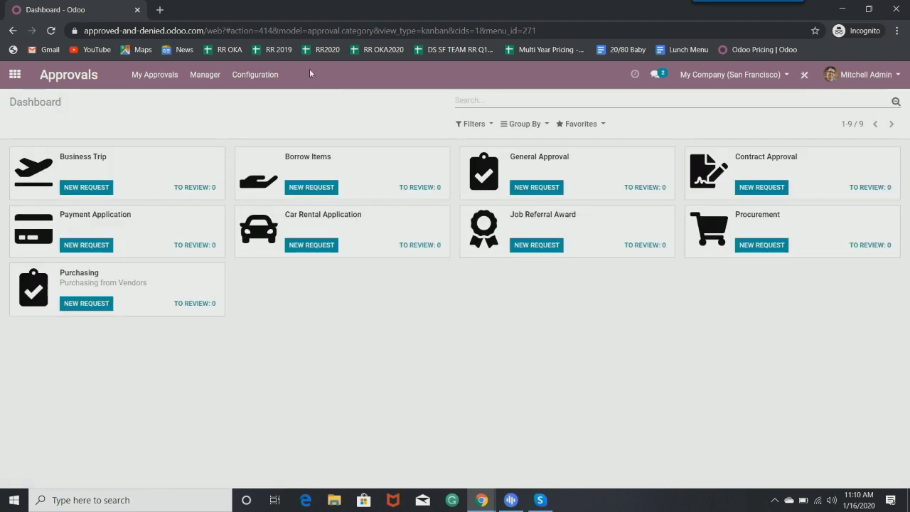
# - Mark the PO# field Required on the Purchasing type form in Studio, then close Studio
pyautogui.click(269, 76)
pyautogui.click(269, 100)
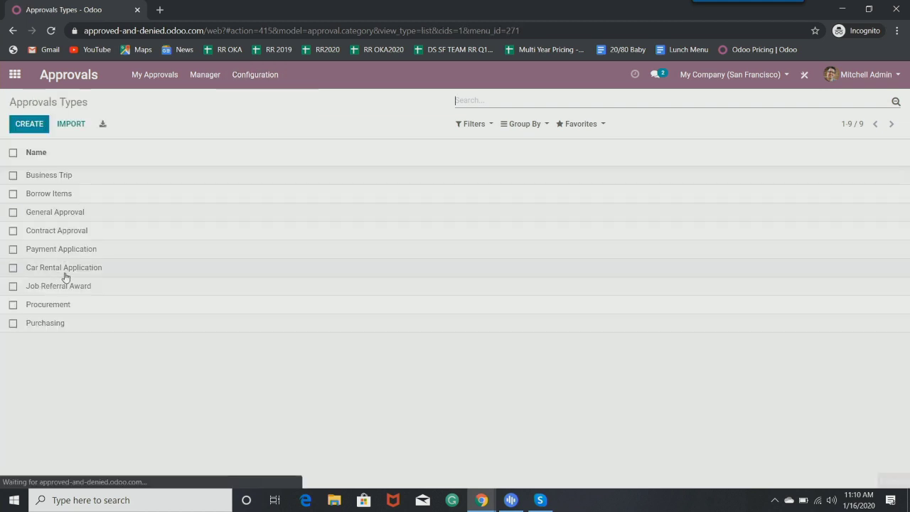
pyautogui.click(74, 321)
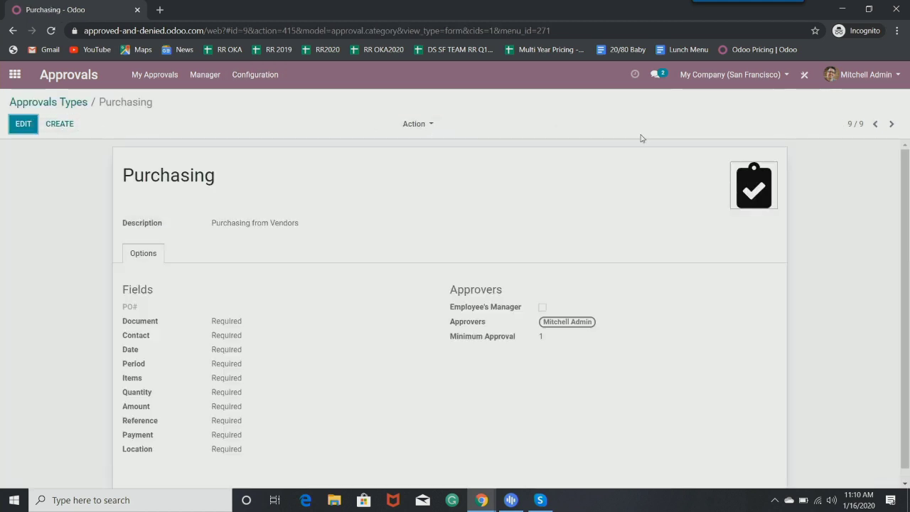
pyautogui.click(805, 74)
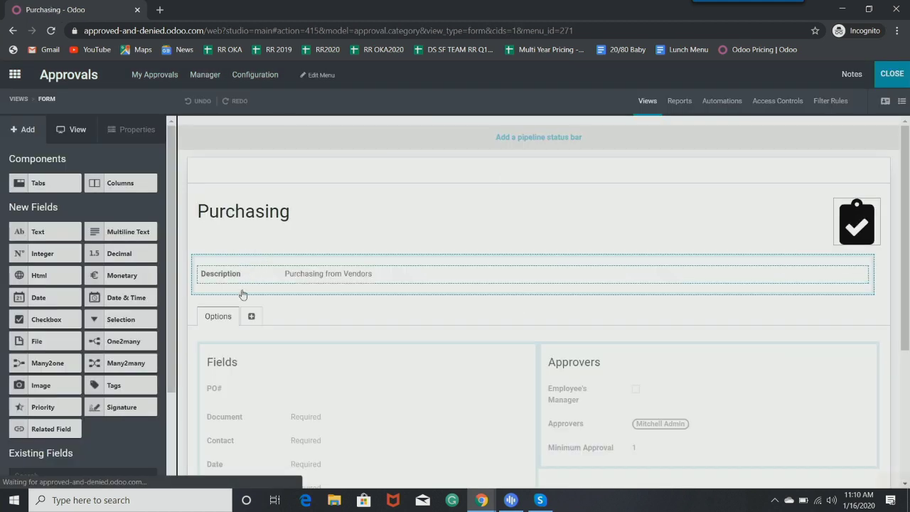
pyautogui.click(285, 388)
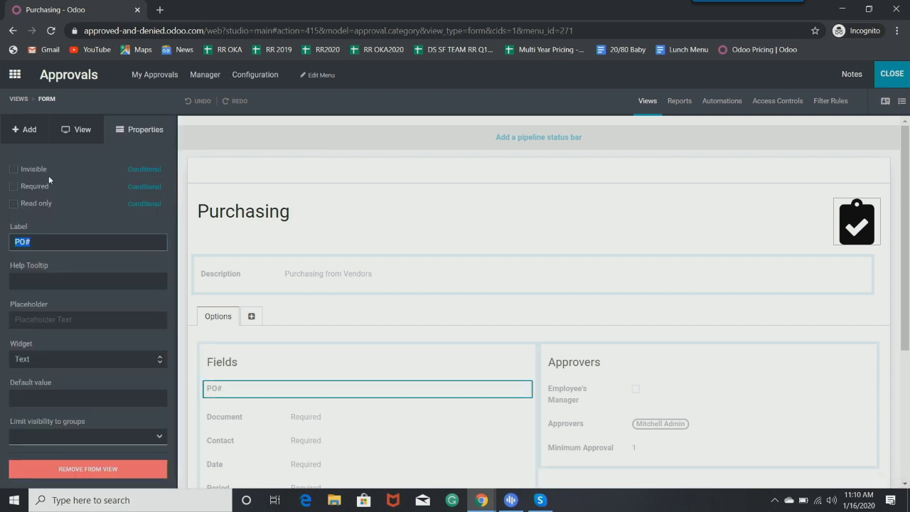
pyautogui.click(24, 189)
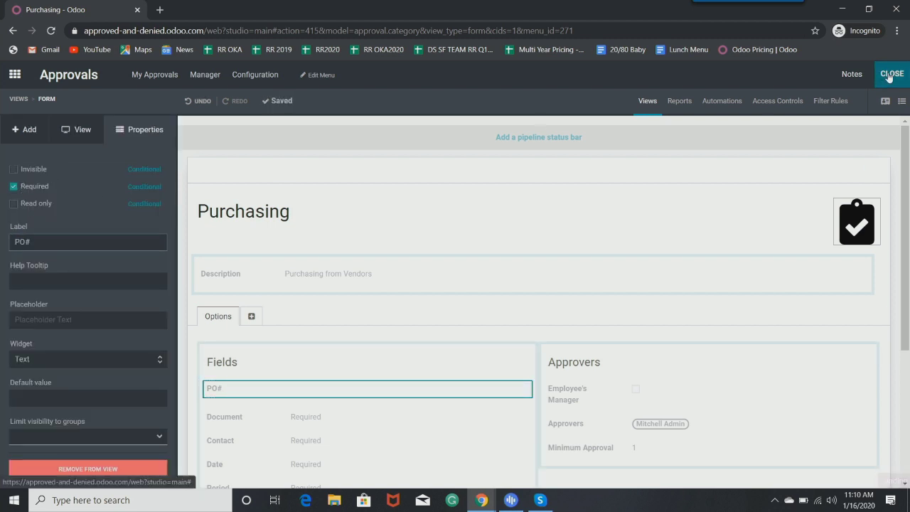
pyautogui.click(892, 74)
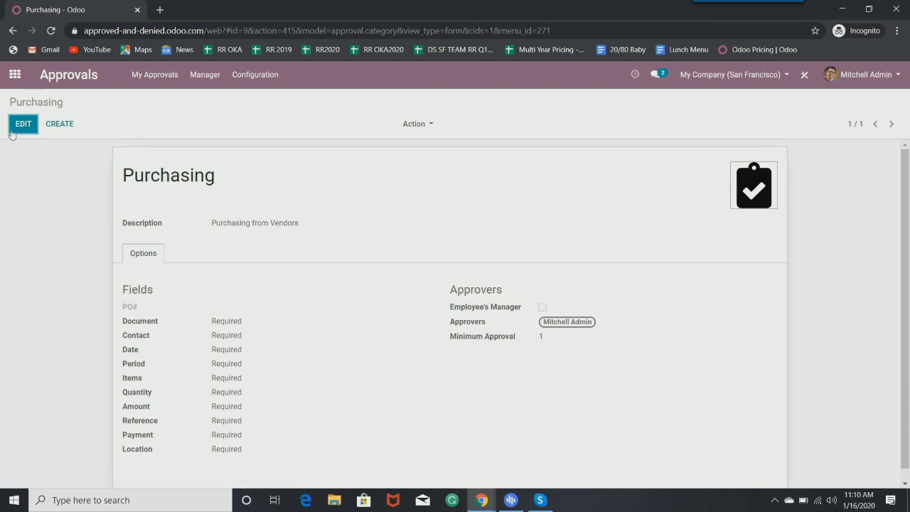
# - Set the Purchasing approval type's PO# to PO2 and save it
pyautogui.click(23, 124)
pyautogui.click(24, 124)
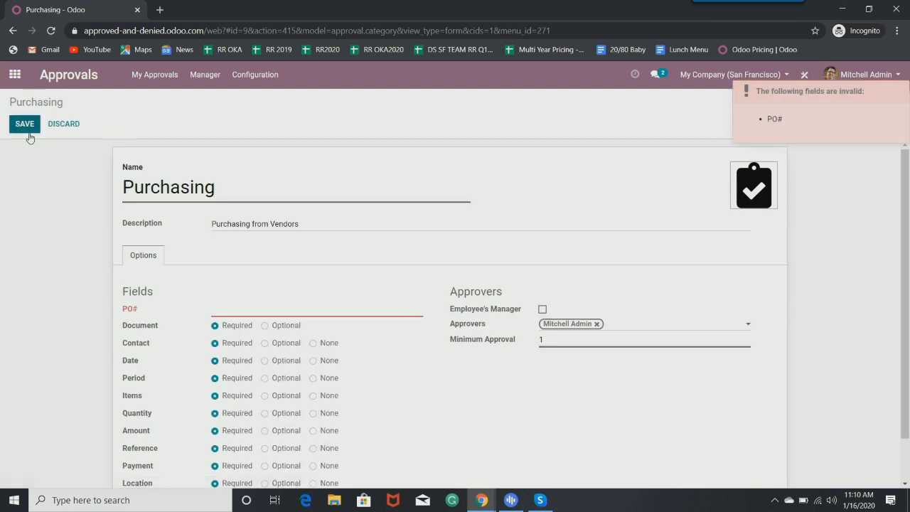
pyautogui.click(270, 310)
pyautogui.write('PO')
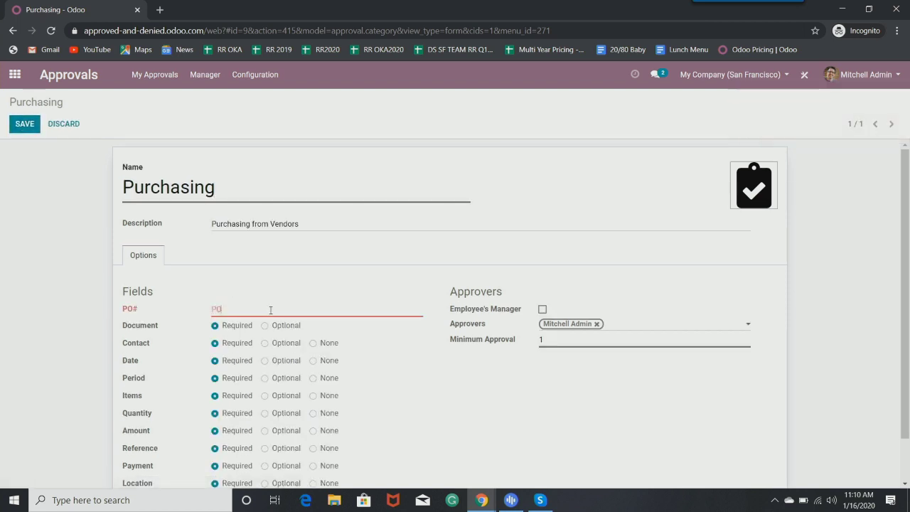
pyautogui.write('@')
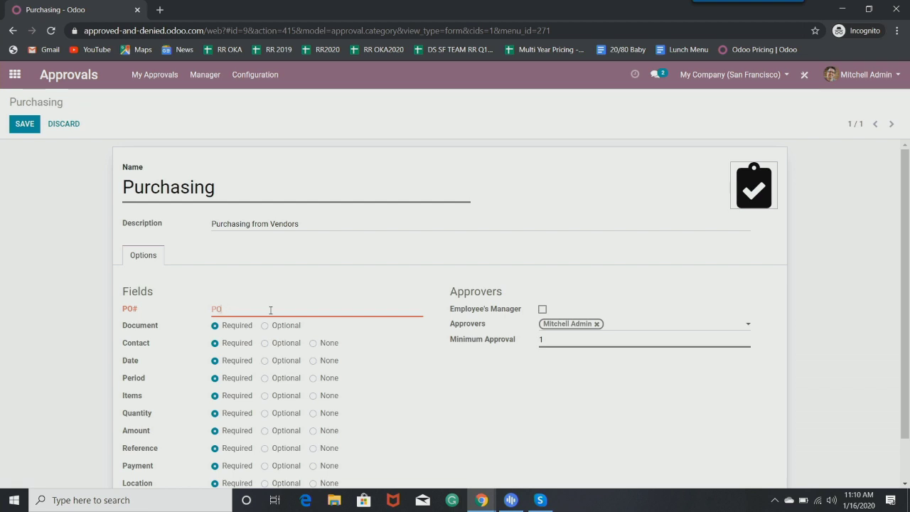
pyautogui.click(24, 124)
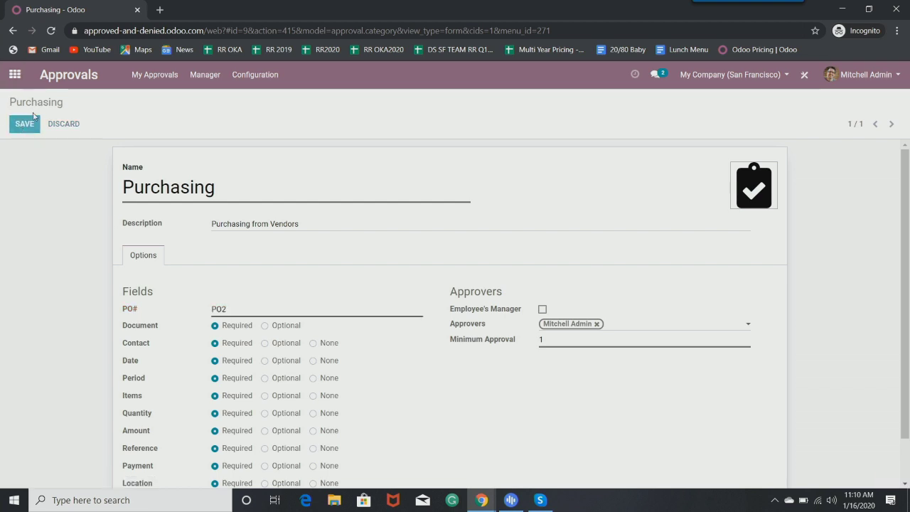
# - Try out a new Purchasing approval request, then leave it for the Odoo apps home menu
pyautogui.click(66, 75)
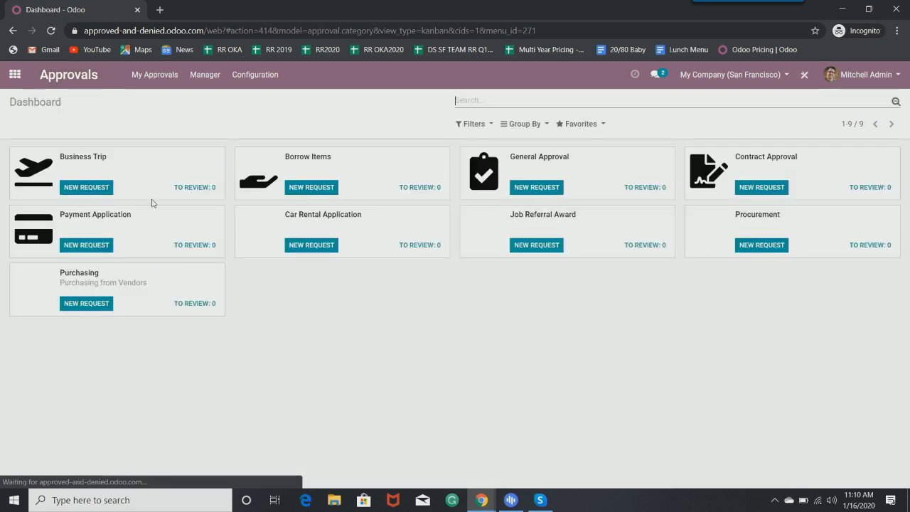
pyautogui.click(85, 303)
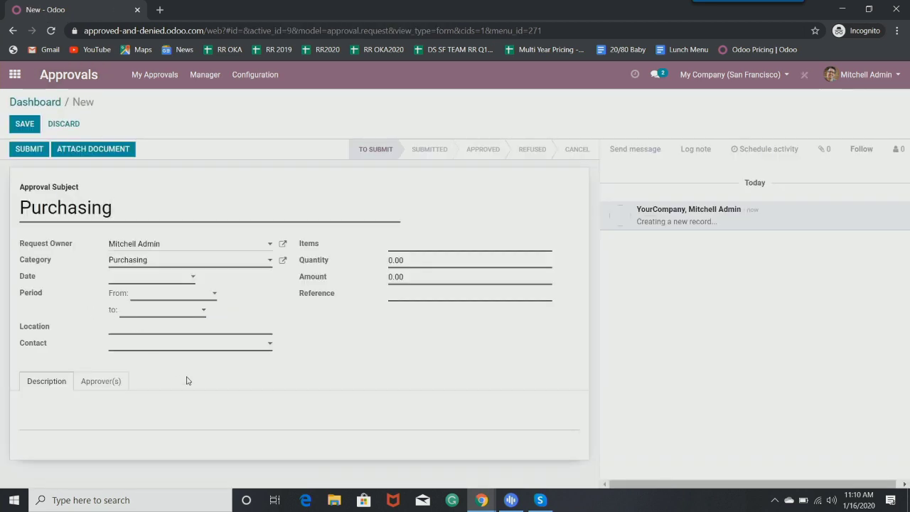
pyautogui.click(101, 389)
pyautogui.click(51, 384)
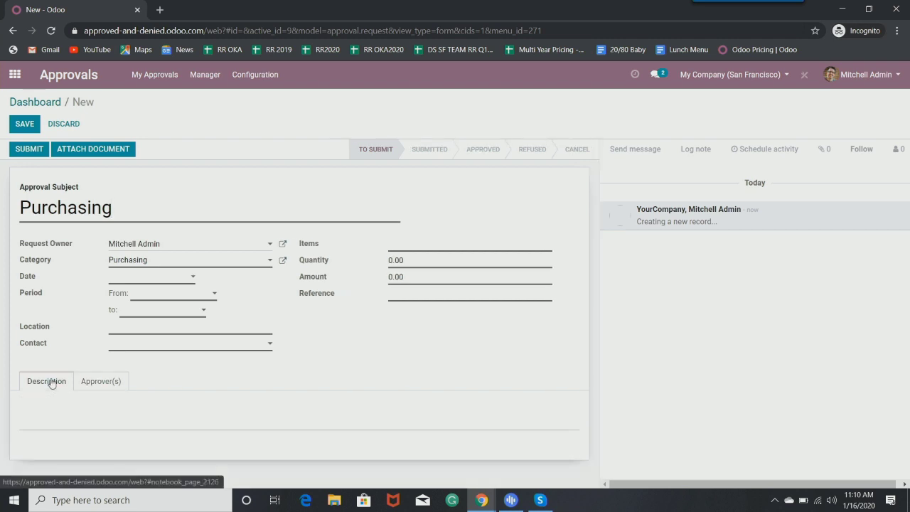
pyautogui.click(24, 123)
pyautogui.click(37, 103)
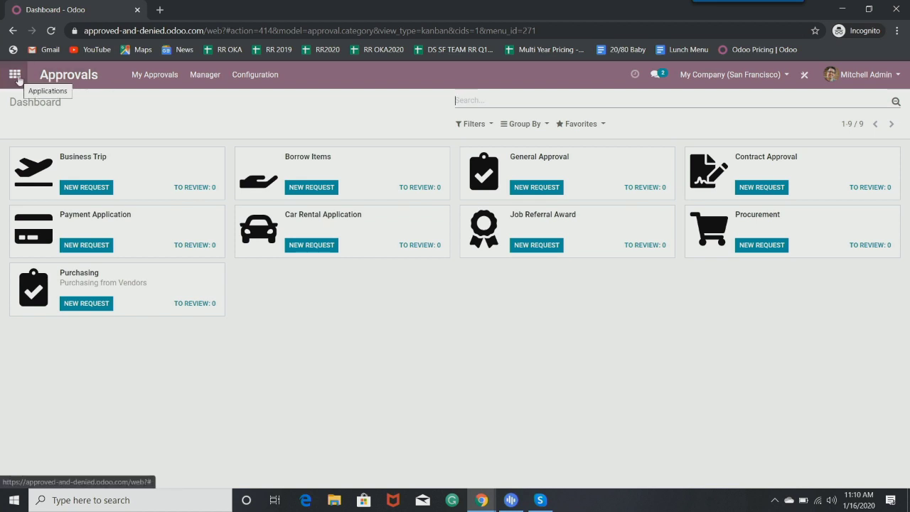
pyautogui.click(15, 74)
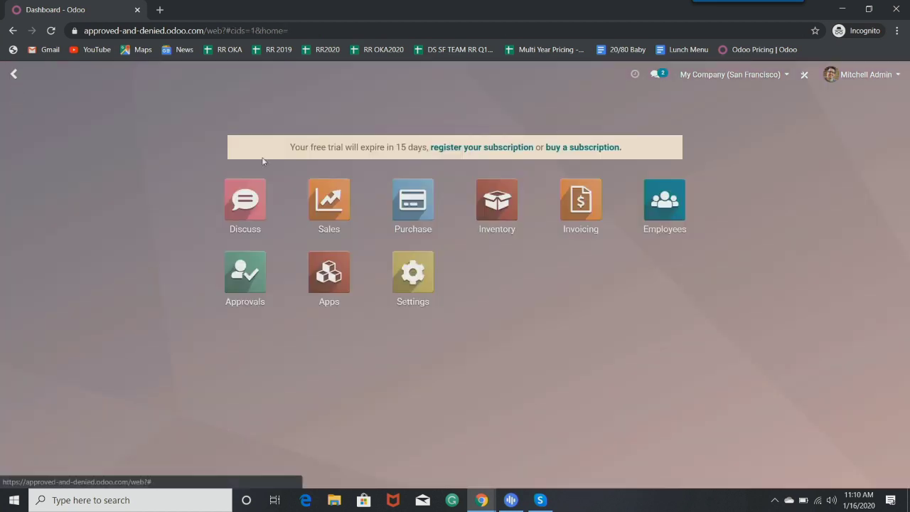
# - Open RFQ P00007 and use Studio to add an Approval Request many-to-one field below Vendor Reference
pyautogui.click(408, 203)
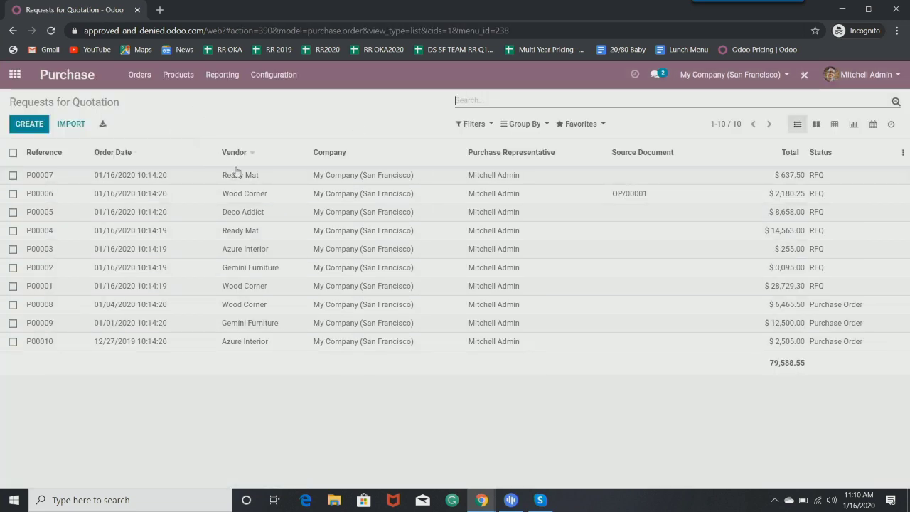
pyautogui.click(286, 180)
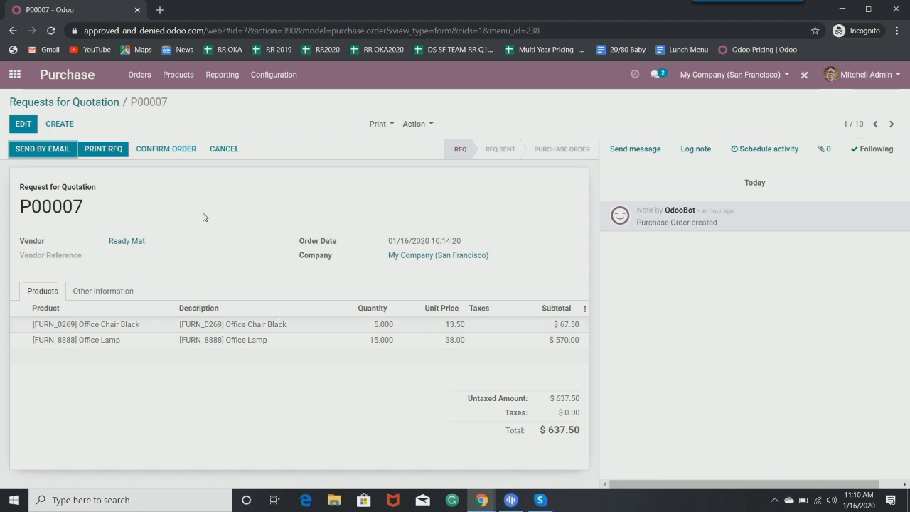
pyautogui.click(804, 74)
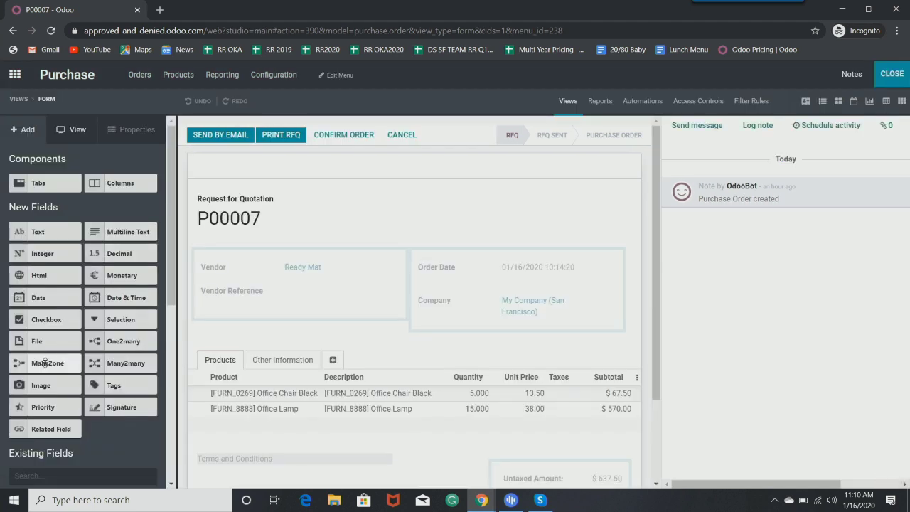
pyautogui.moveTo(38, 364); pyautogui.dragTo(264, 307)
pyautogui.click(410, 140)
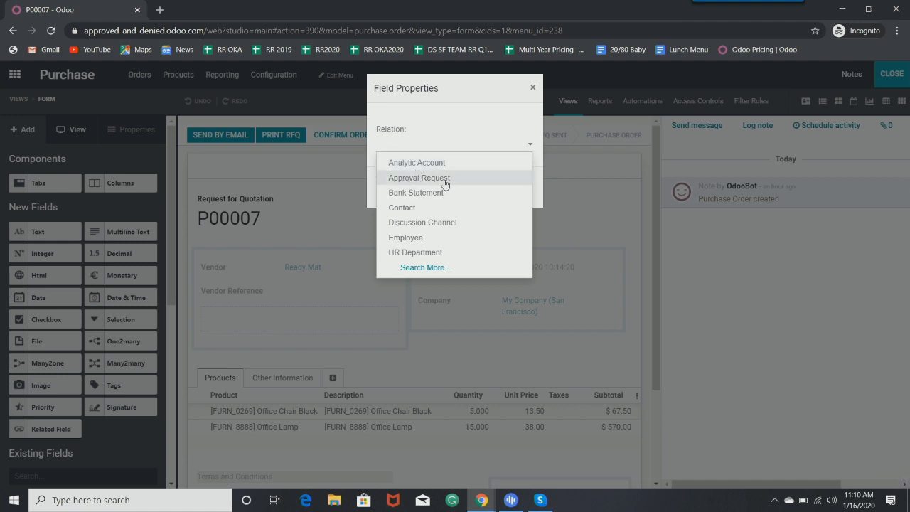
pyautogui.click(445, 184)
pyautogui.click(399, 190)
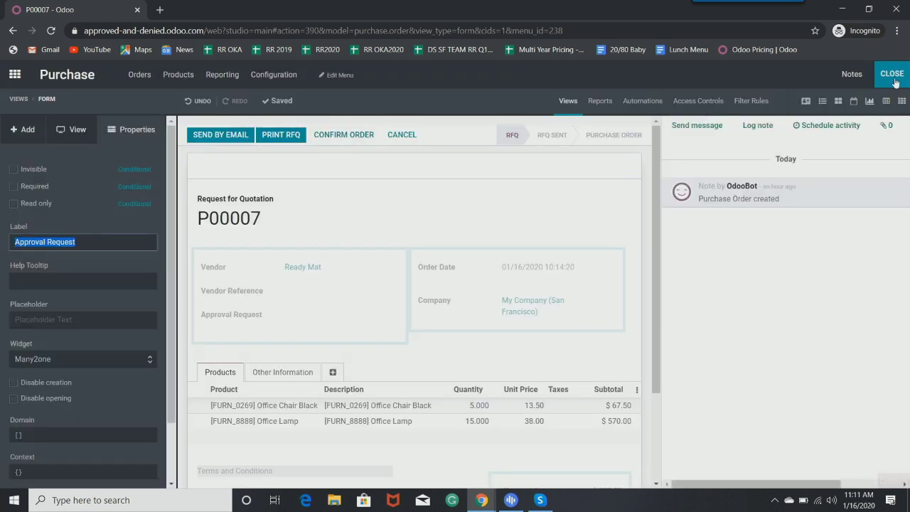
pyautogui.click(892, 78)
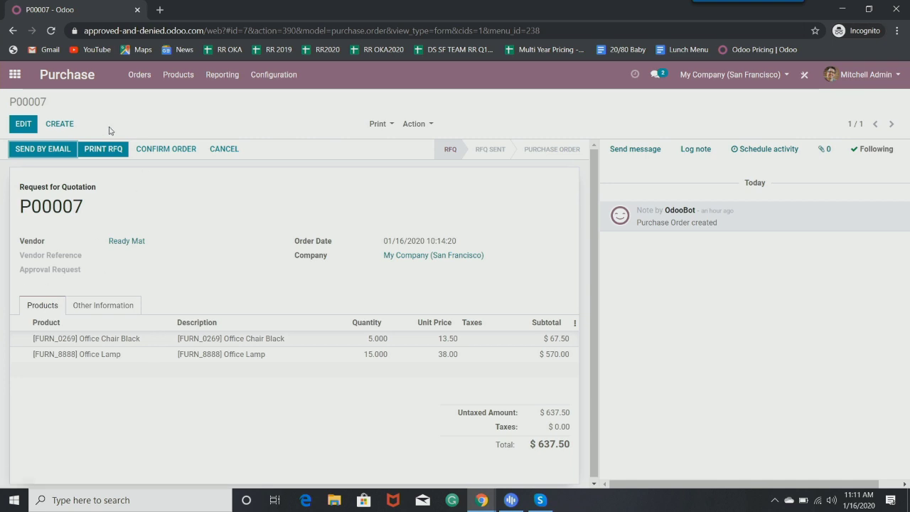
pyautogui.click(76, 78)
# - Start a new request for quotation with vendor Azure Interior
pyautogui.click(32, 129)
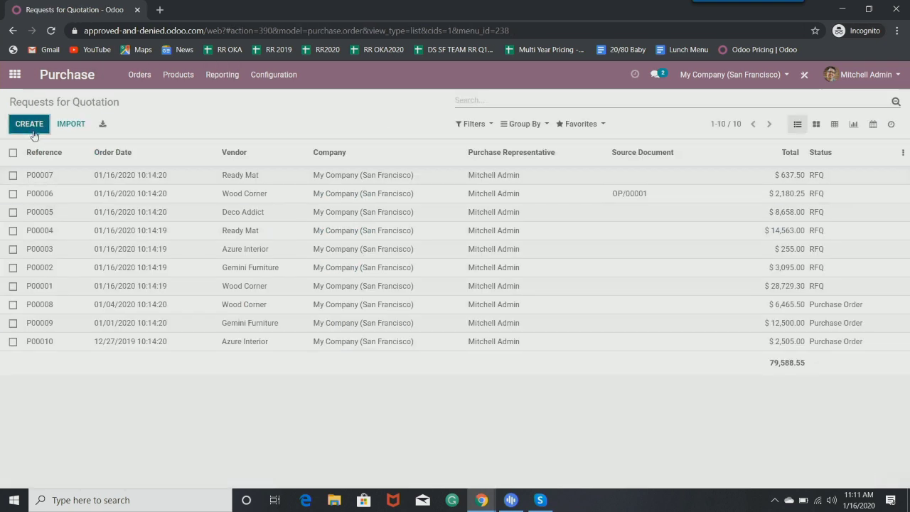
pyautogui.click(144, 276)
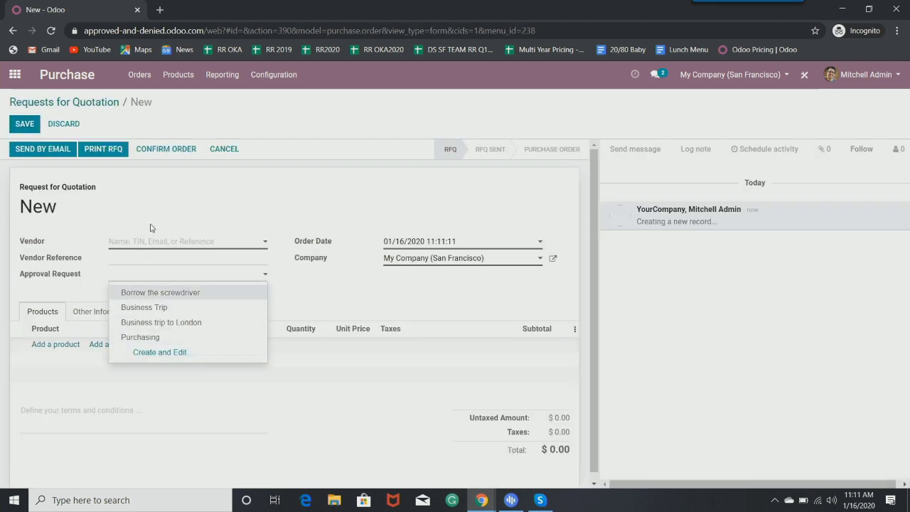
pyautogui.click(151, 243)
pyautogui.click(154, 261)
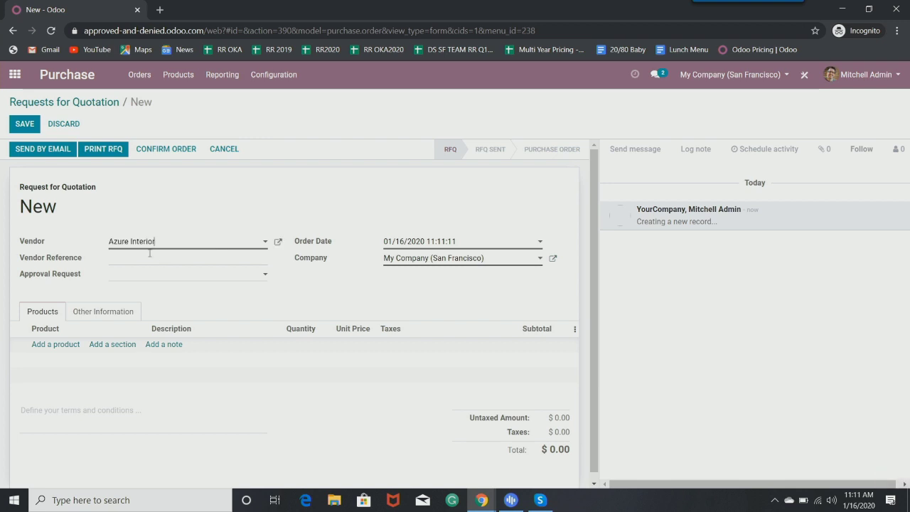
# - Add one Acoustic Bloc Screens line, save as P00012, and reopen it for editing
pyautogui.click(61, 350)
pyautogui.write('screw')
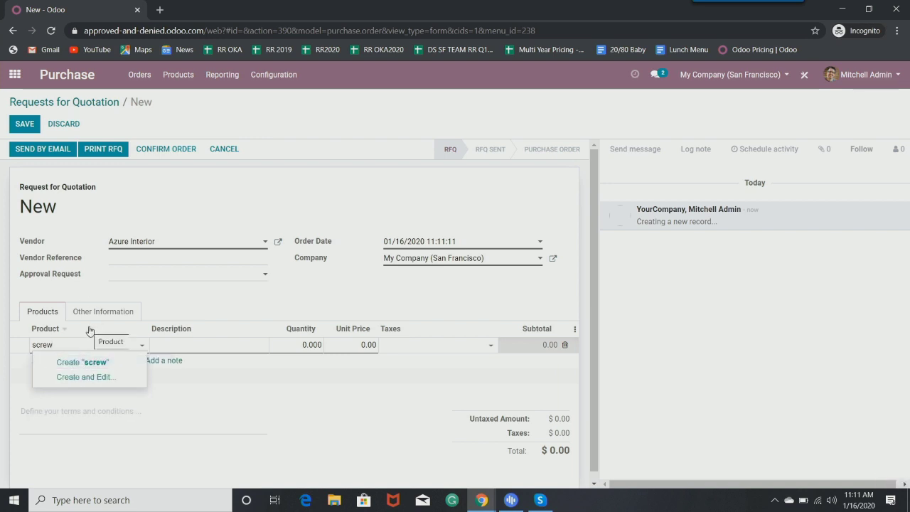
pyautogui.press('BackSpace')
pyautogui.press('Return')
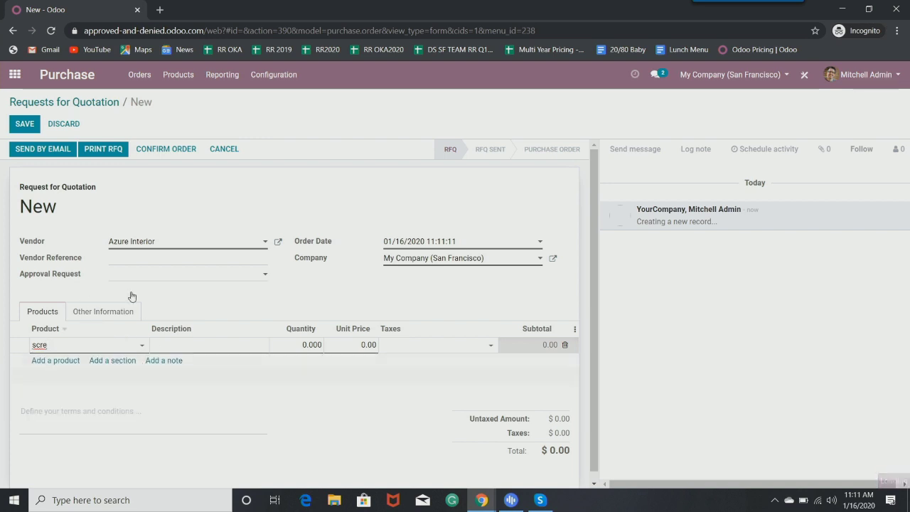
pyautogui.hotkey('alt', 's')
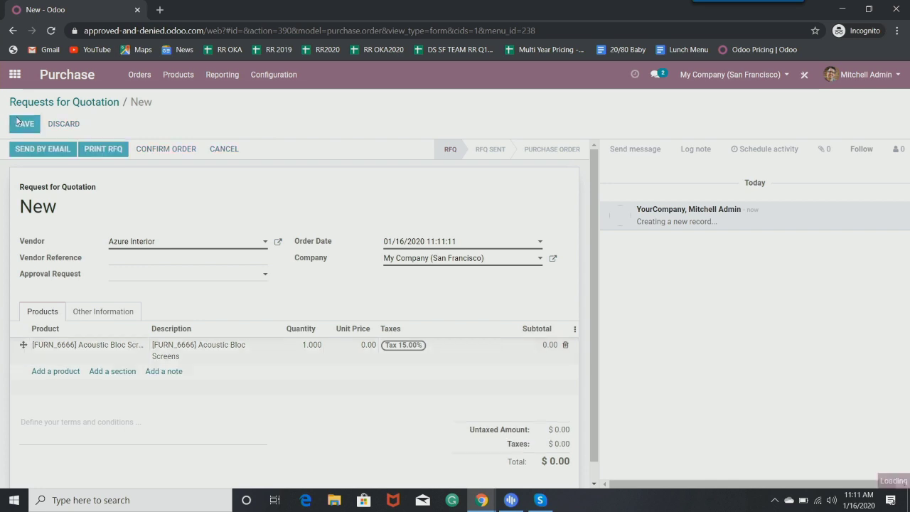
pyautogui.click(23, 124)
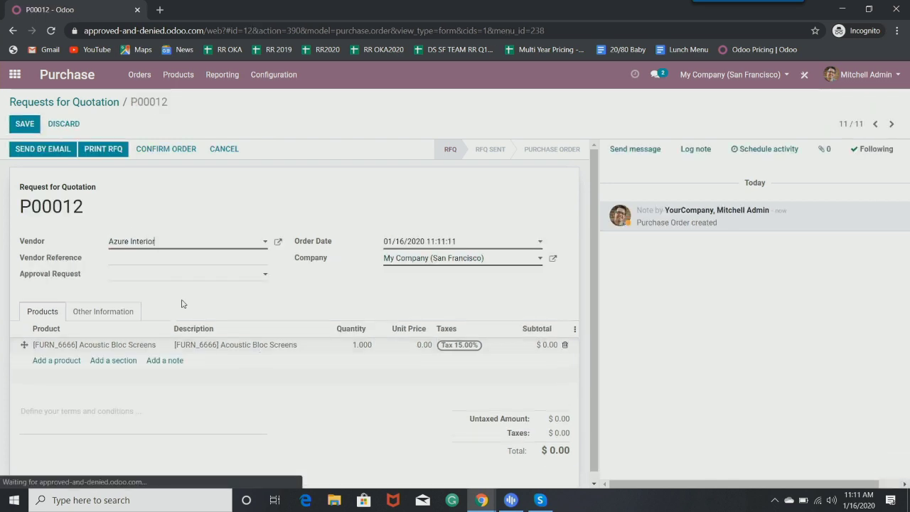
pyautogui.click(162, 273)
# - Create the General Approval request 'Purchase Bloc Screens' owned by the current user, then save P00012
pyautogui.click(162, 352)
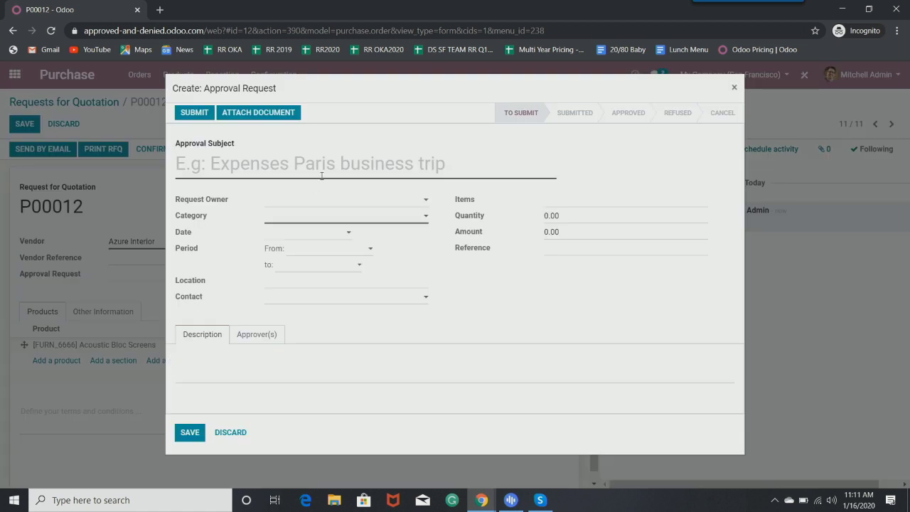
pyautogui.write('Purchas')
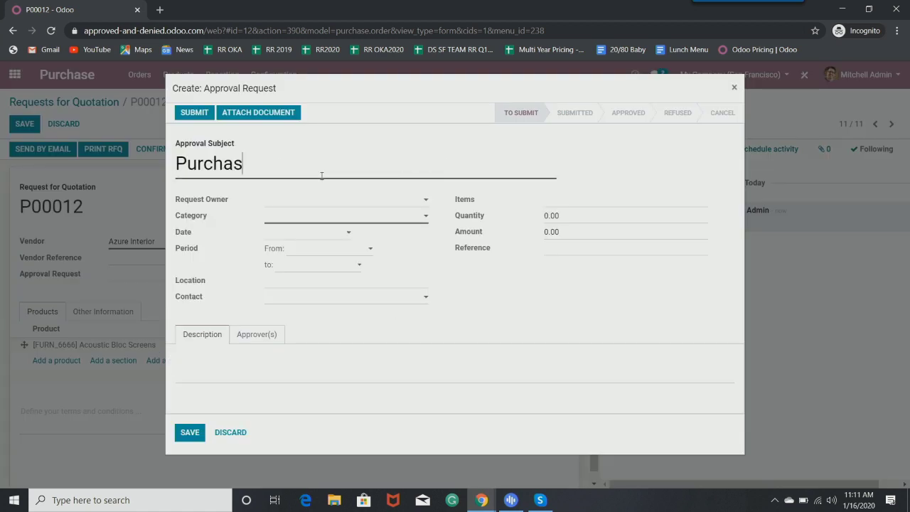
pyautogui.write('e Bloc Screens')
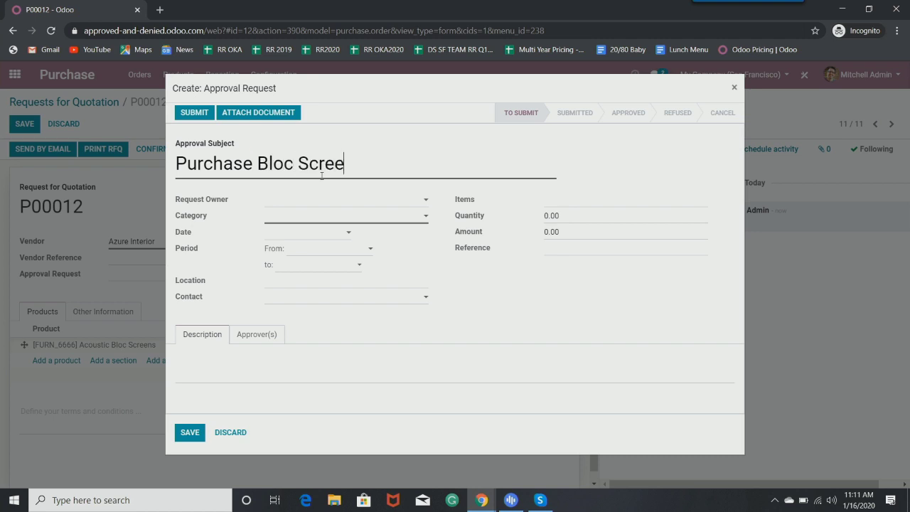
pyautogui.click(364, 217)
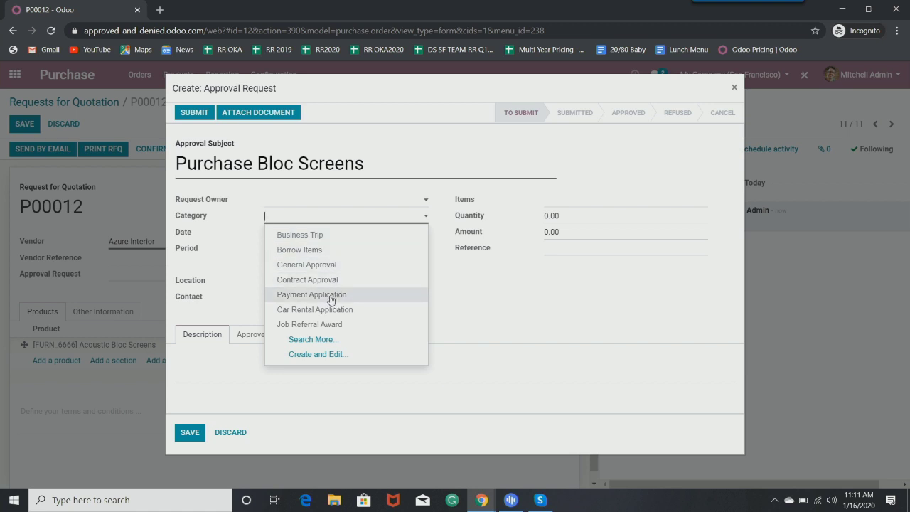
pyautogui.click(334, 266)
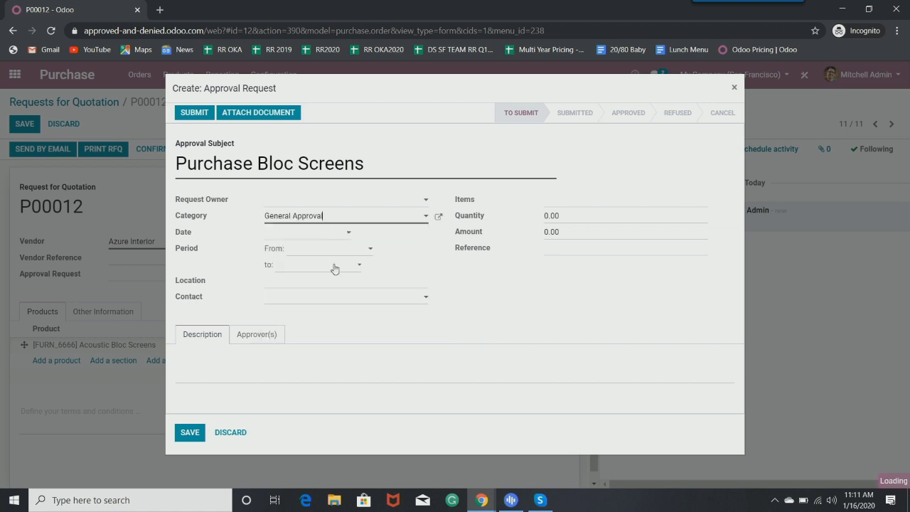
pyautogui.click(316, 200)
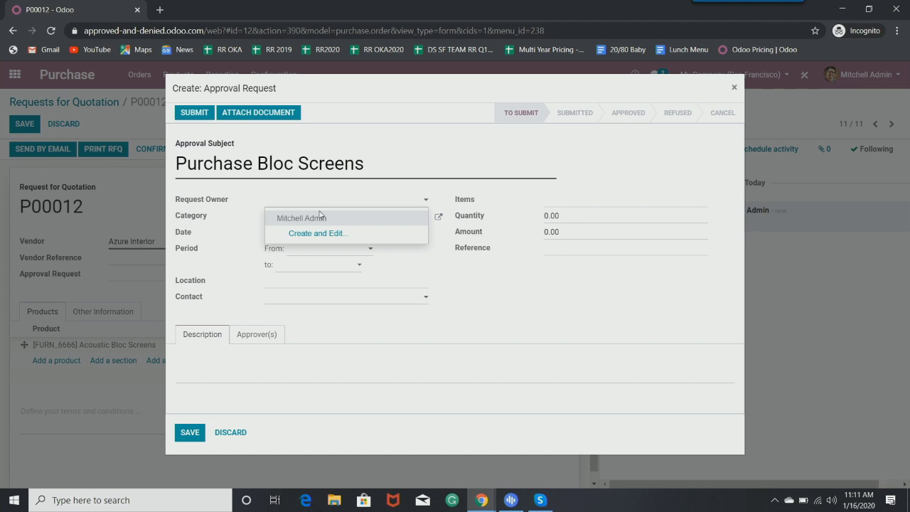
pyautogui.click(322, 217)
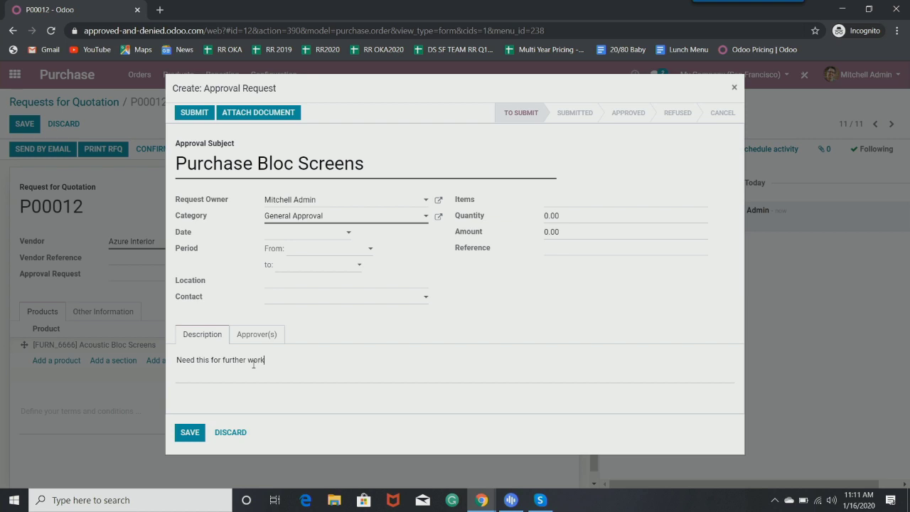
pyautogui.click(186, 432)
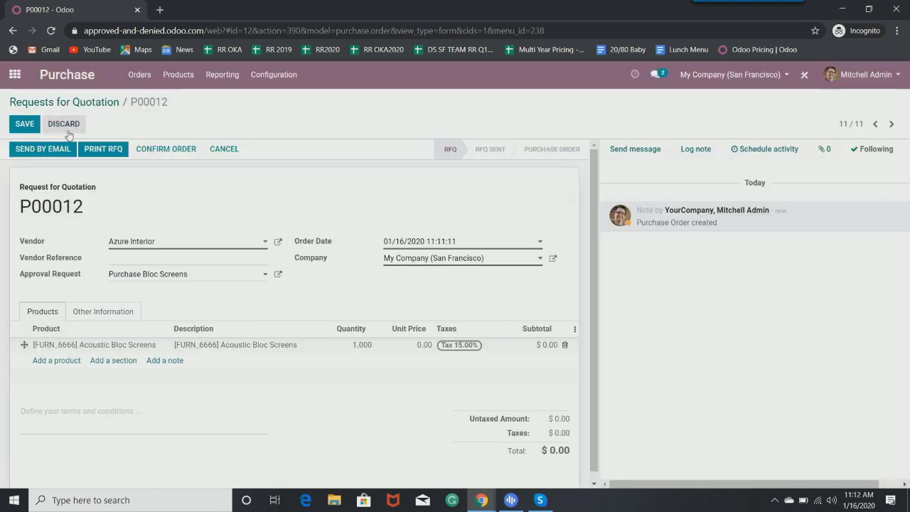
pyautogui.click(25, 124)
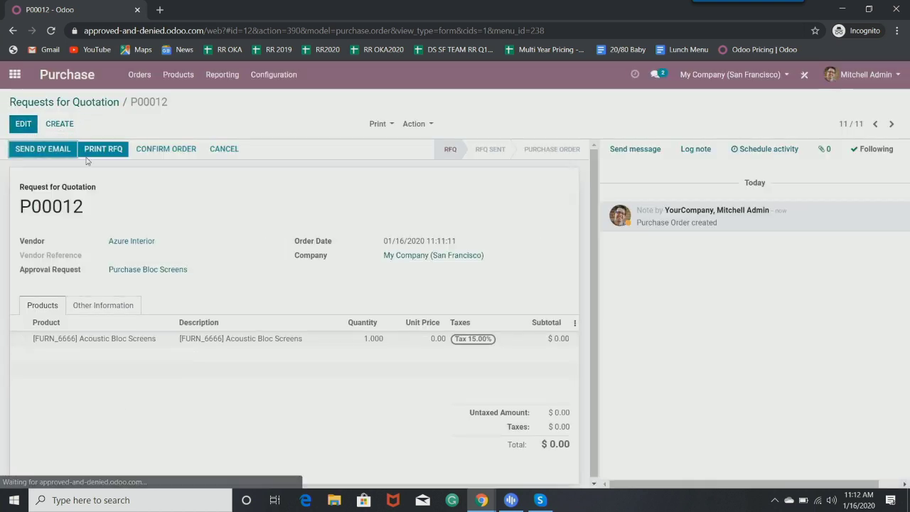
# - Open the Approvals app's manager view listing all approval requests
pyautogui.click(14, 74)
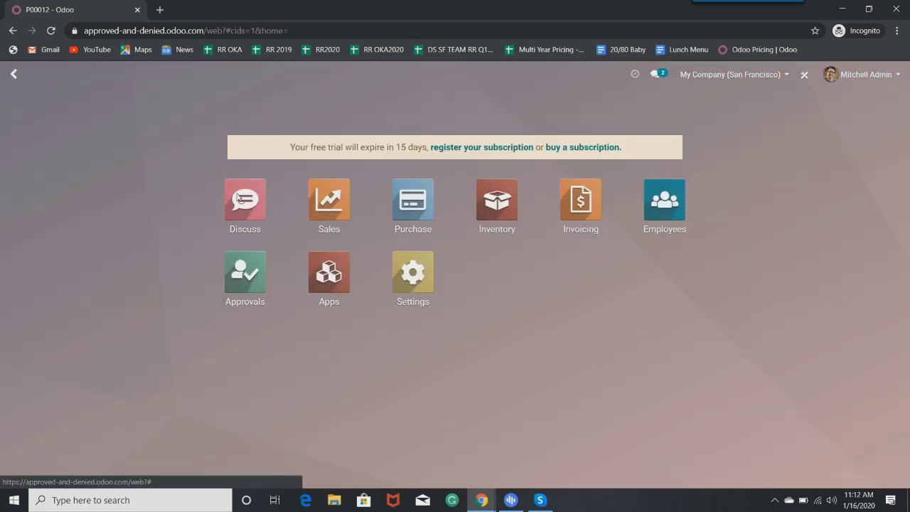
pyautogui.click(258, 272)
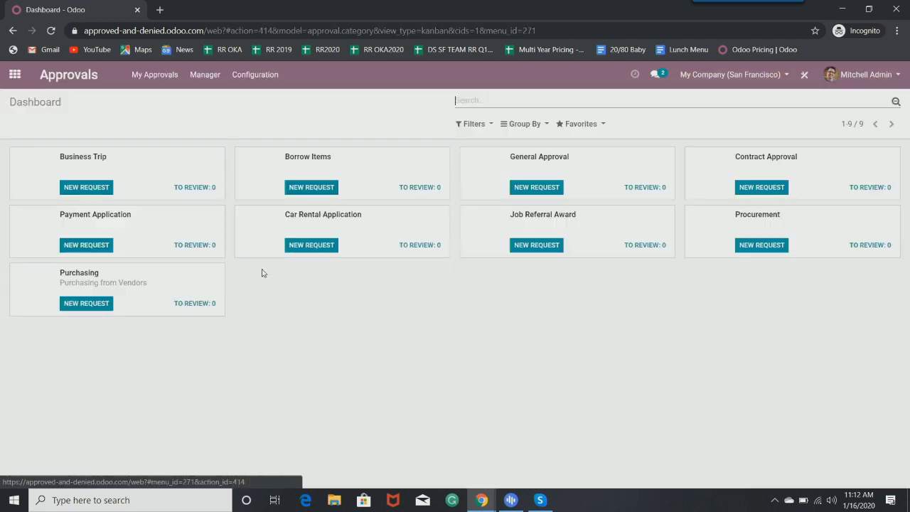
pyautogui.click(156, 77)
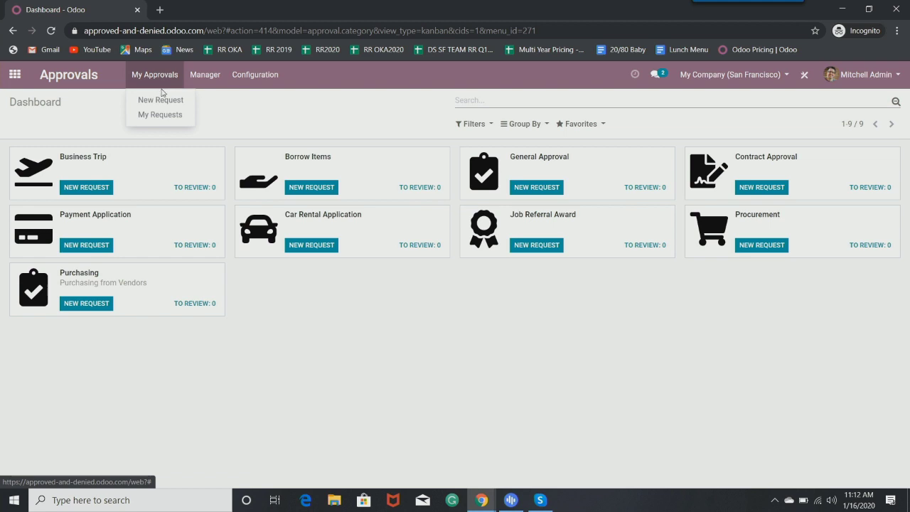
pyautogui.click(212, 77)
pyautogui.click(218, 114)
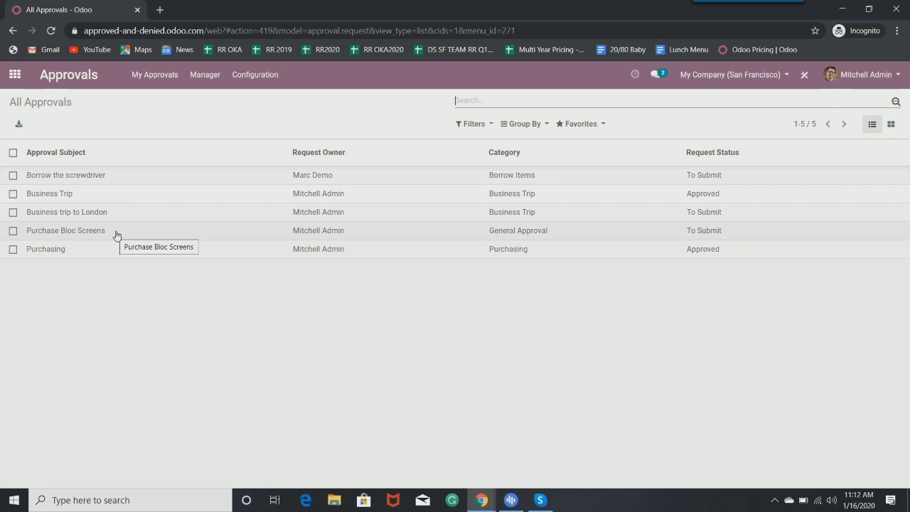
# - Try submitting Purchase Bloc Screens, dismiss the missing-document error, and return to All Approvals
pyautogui.click(418, 238)
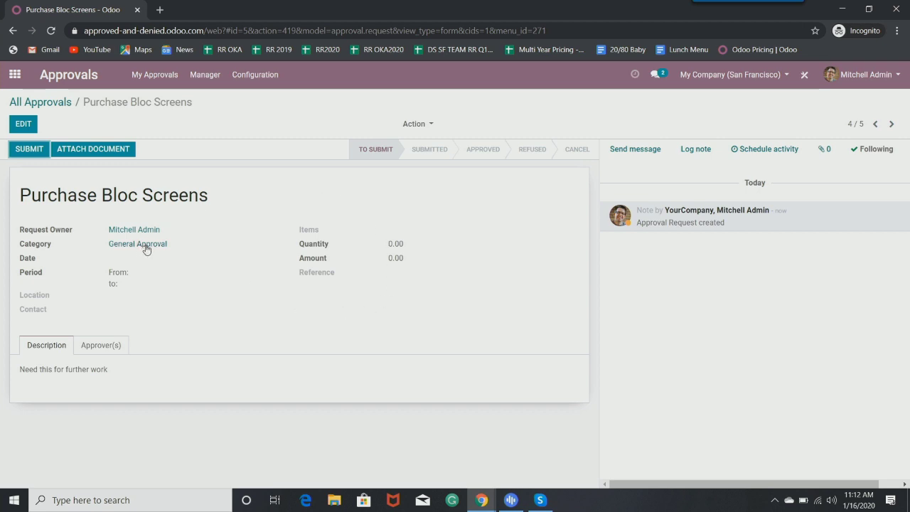
pyautogui.click(34, 151)
pyautogui.click(11, 149)
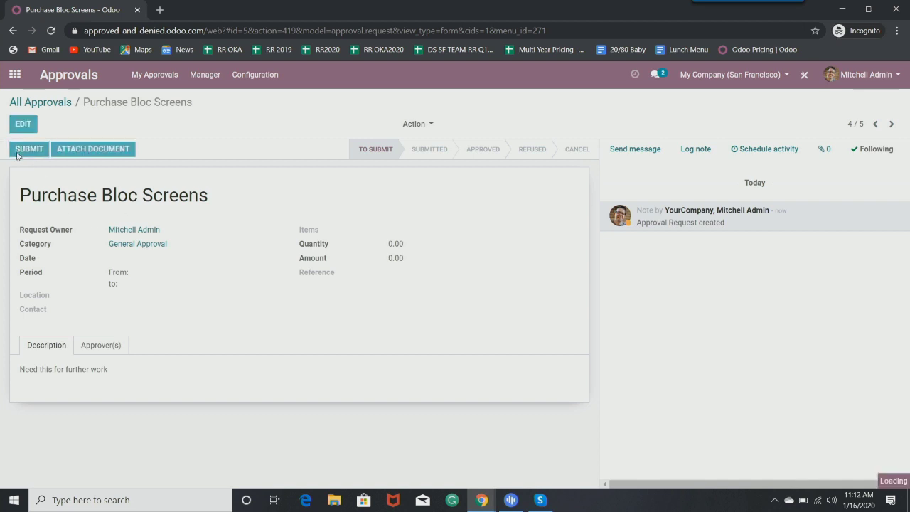
pyautogui.click(284, 160)
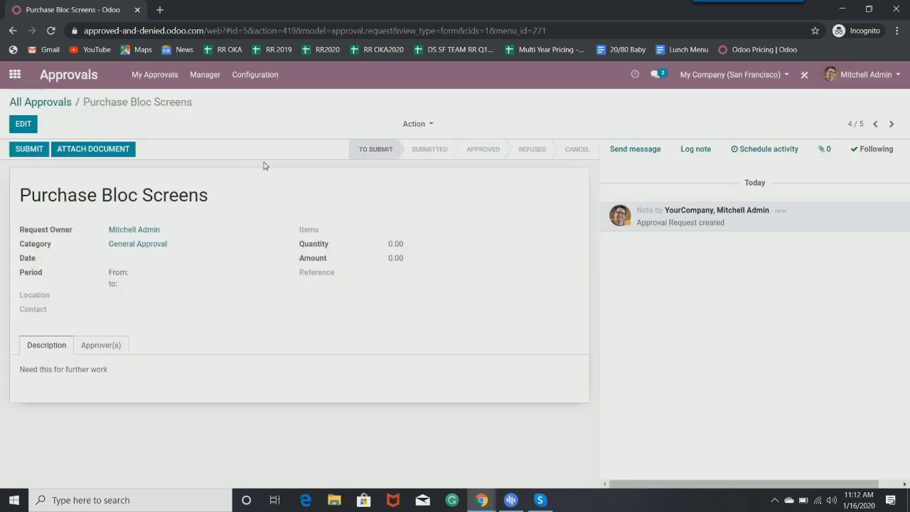
pyautogui.click(32, 101)
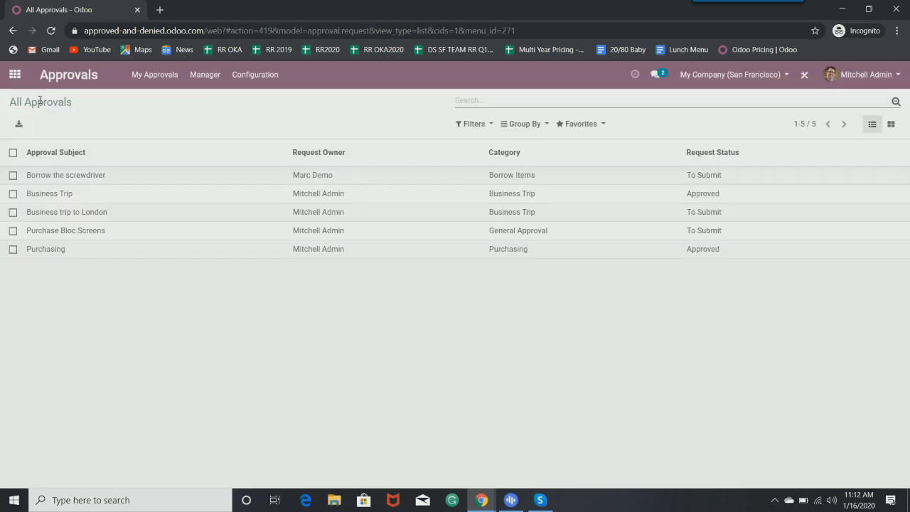